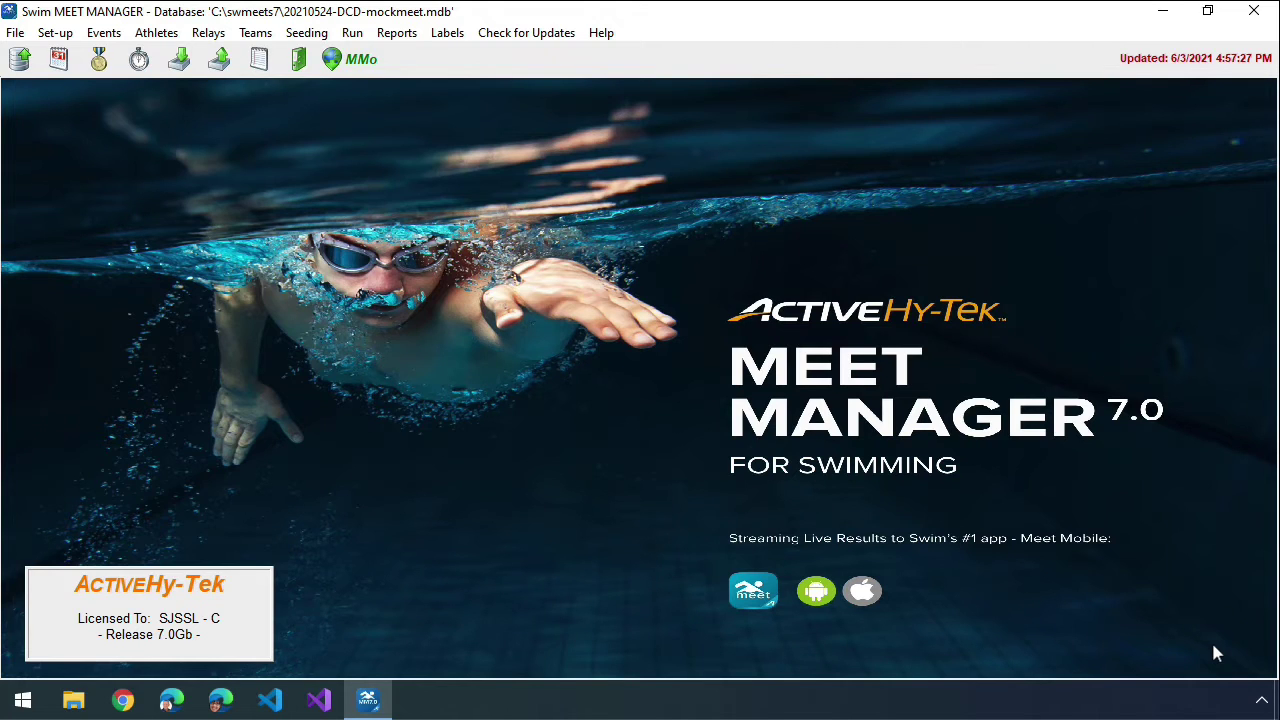
- Review the meet's combined events setup from the event list, then close both windows
{"action": "left_click", "coordinate": [112, 35]}
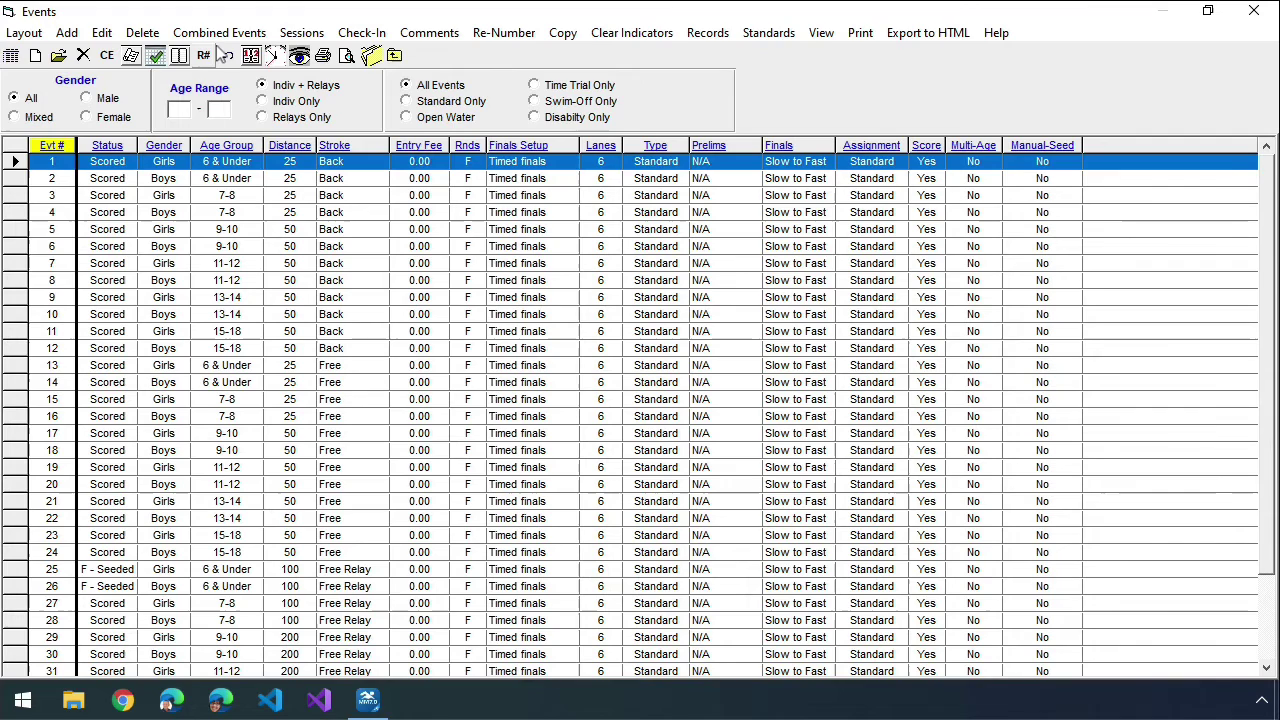
{"action": "left_click", "coordinate": [220, 40]}
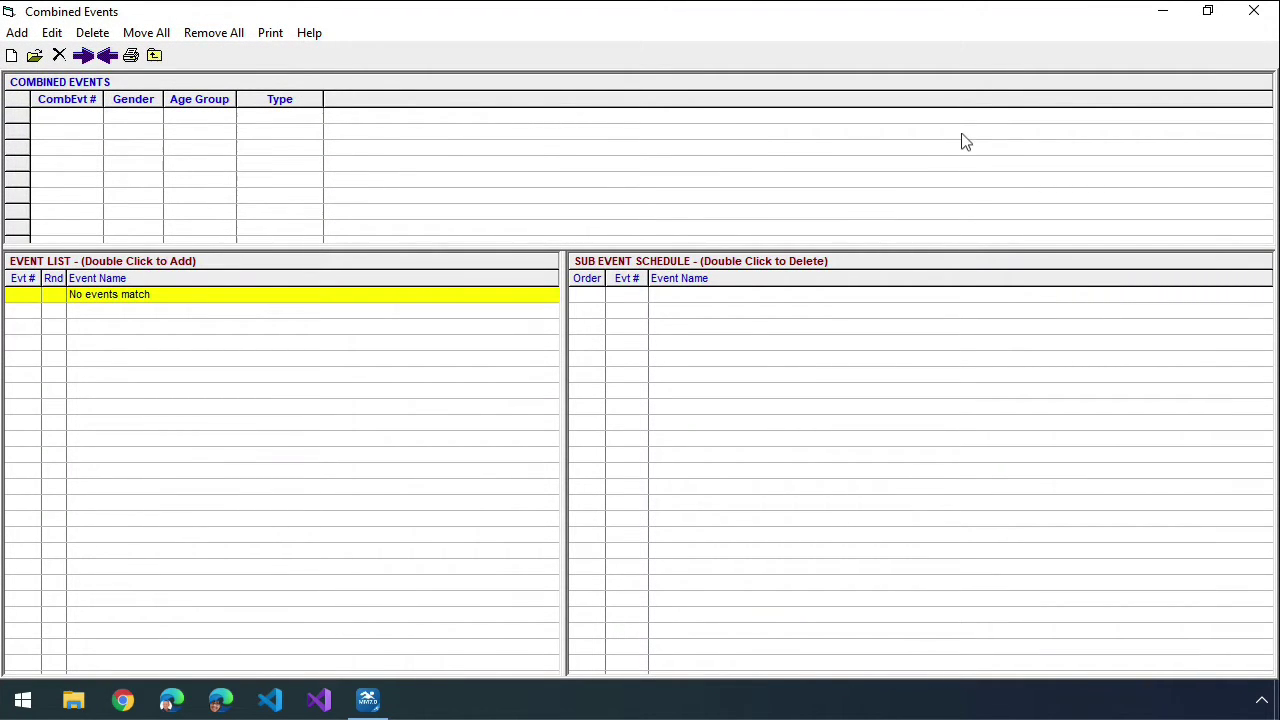
{"action": "left_click", "coordinate": [1255, 14]}
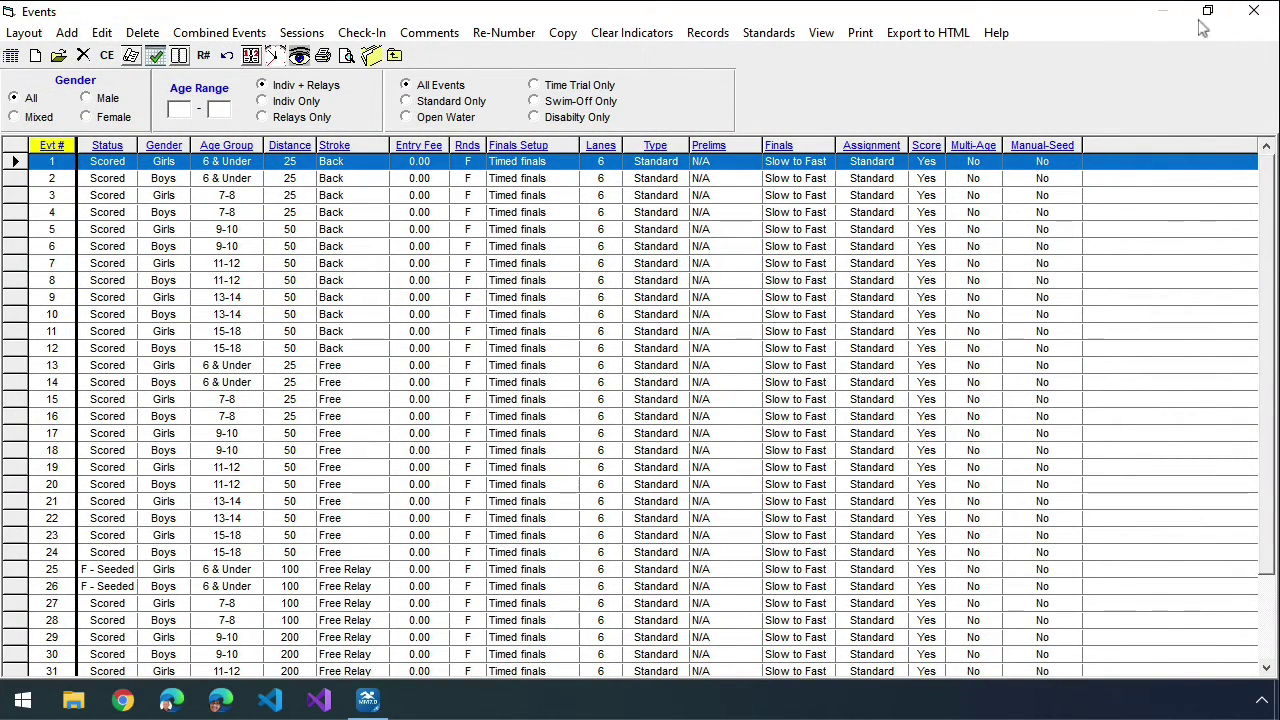
{"action": "left_click", "coordinate": [1255, 14]}
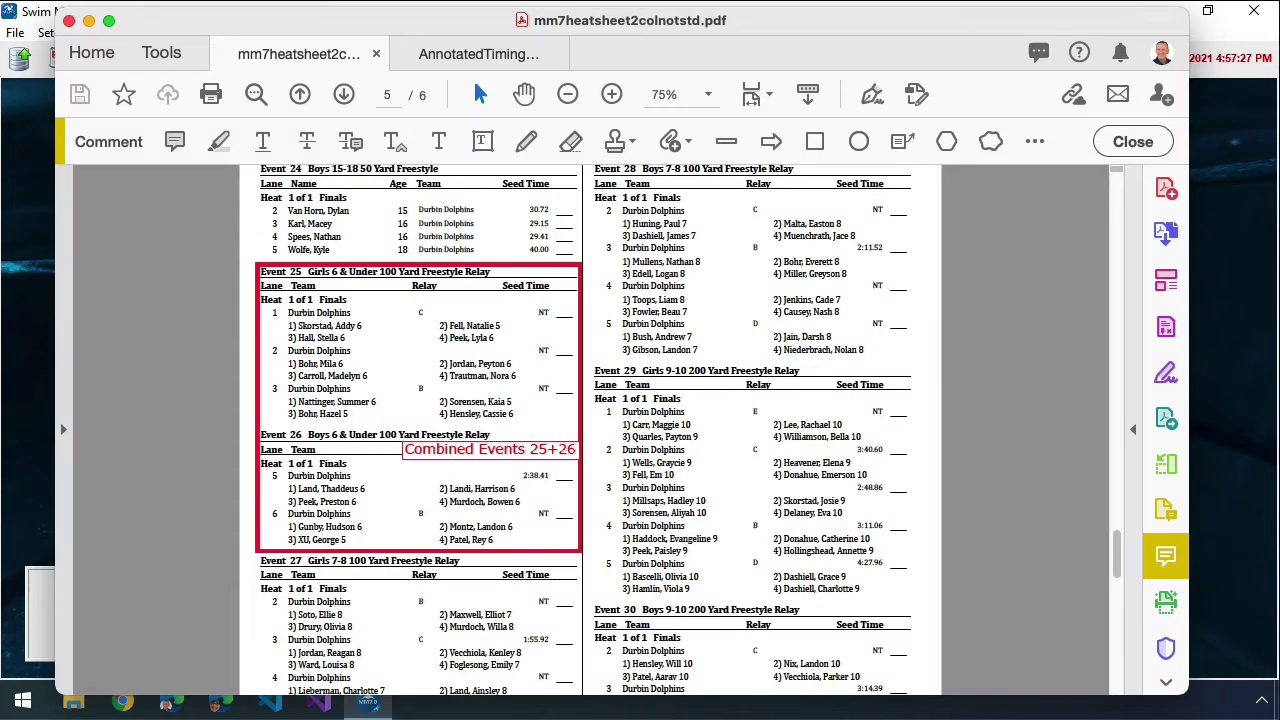
- Scroll the heat sheet to the boxed Events 25 and 26 at 100% zoom
{"action": "scroll", "coordinate": [1066, 505], "scroll_direction": "down", "scroll_amount": 1}
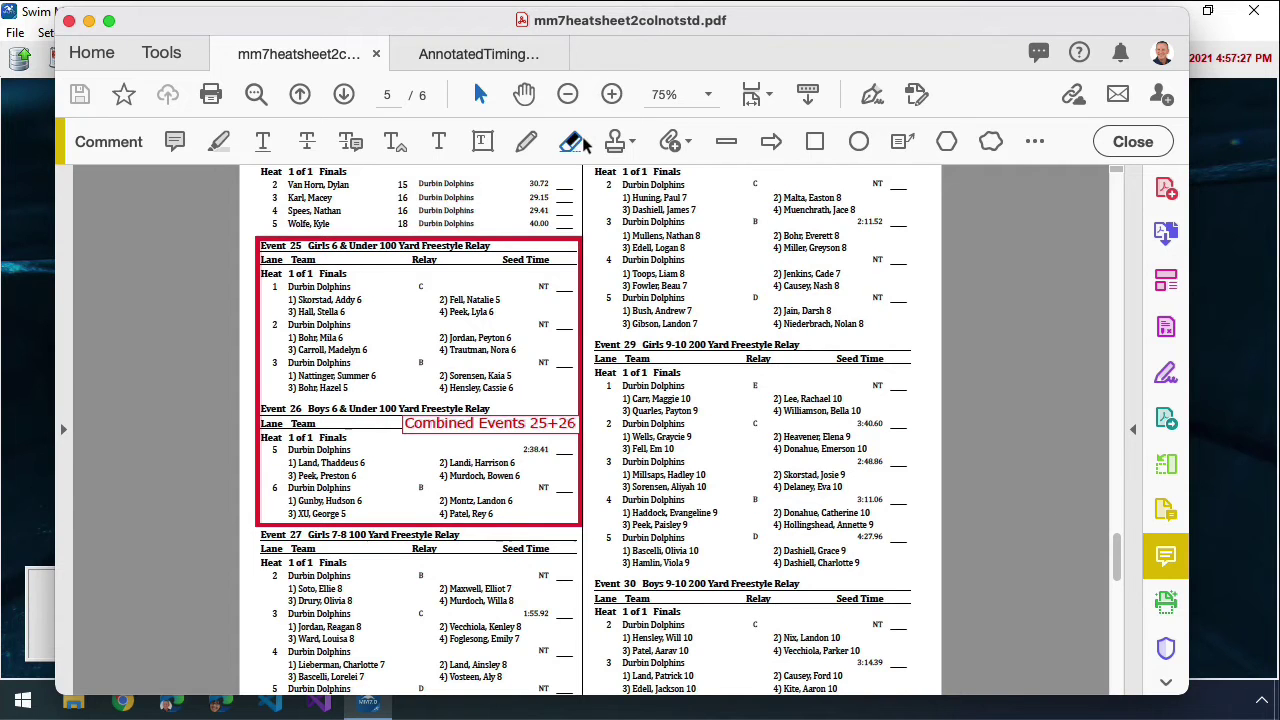
{"action": "left_click", "coordinate": [611, 94]}
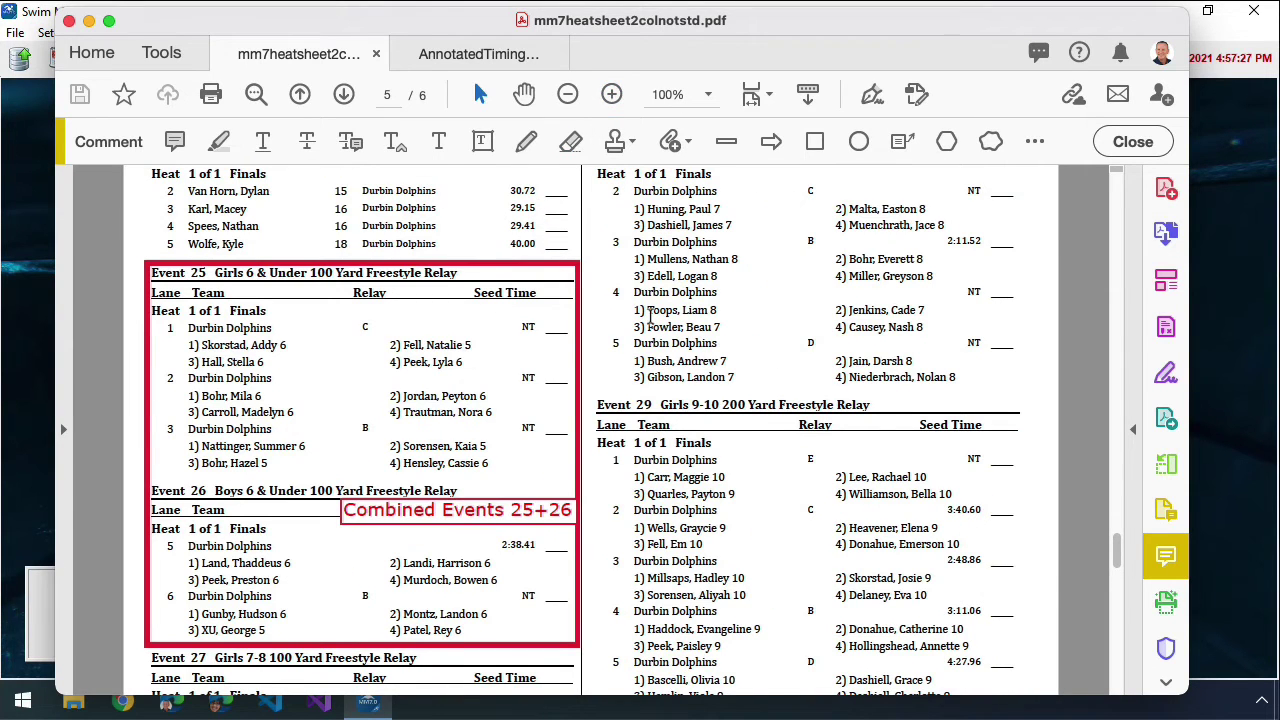
{"action": "scroll", "coordinate": [650, 318], "scroll_direction": "down", "scroll_amount": 2}
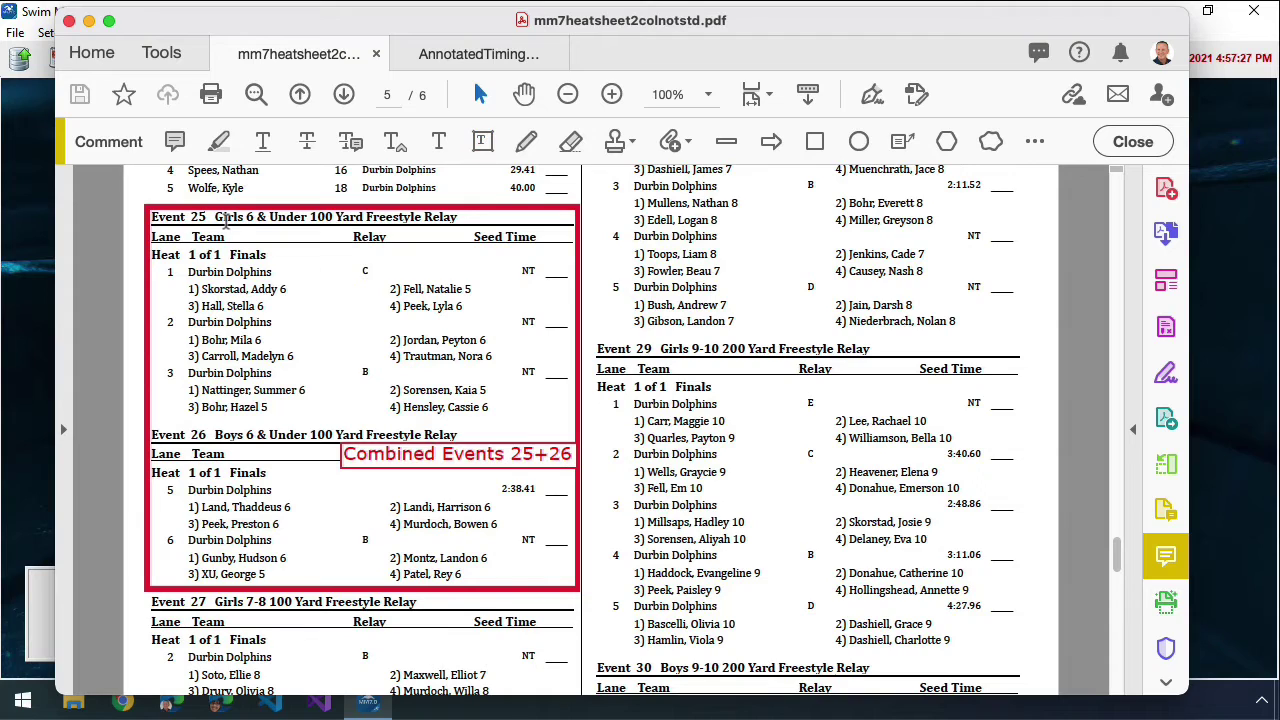
{"action": "left_click_drag", "start_coordinate": [216, 217], "coordinate": [307, 217]}
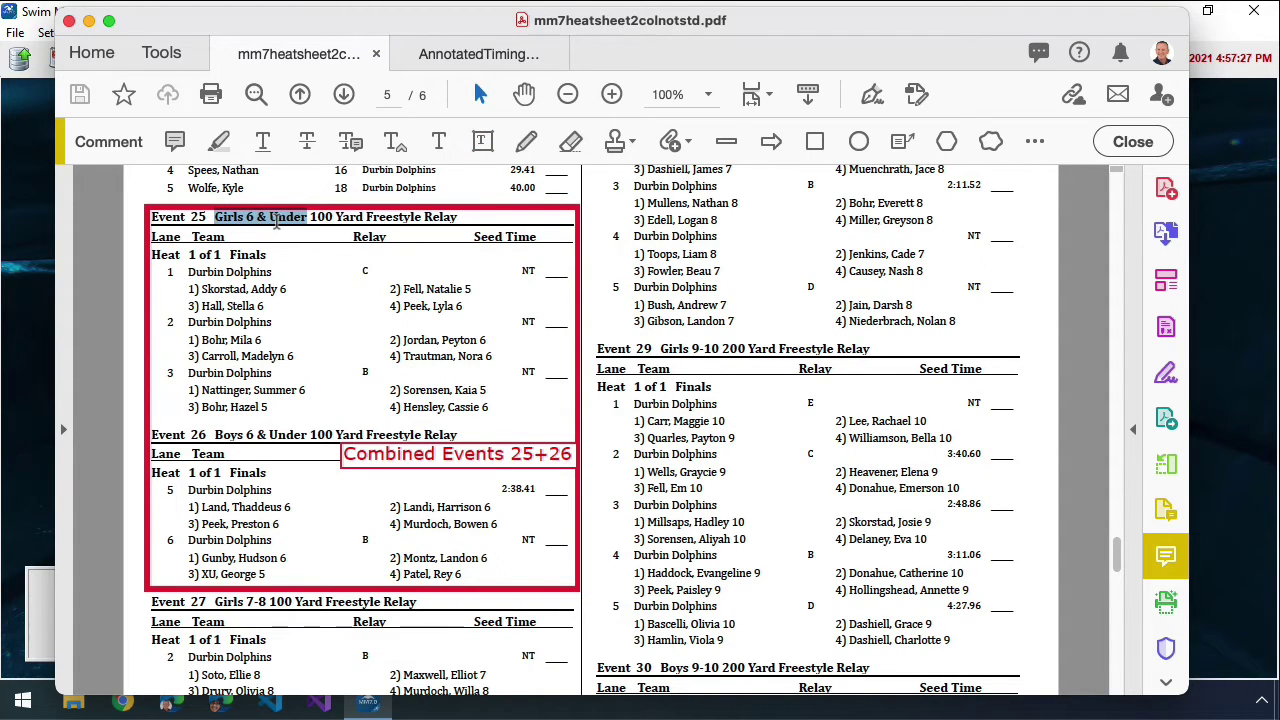
{"action": "left_click_drag", "start_coordinate": [215, 435], "coordinate": [295, 440]}
{"action": "left_click_drag", "start_coordinate": [310, 217], "coordinate": [427, 217]}
{"action": "left_click", "coordinate": [465, 345]}
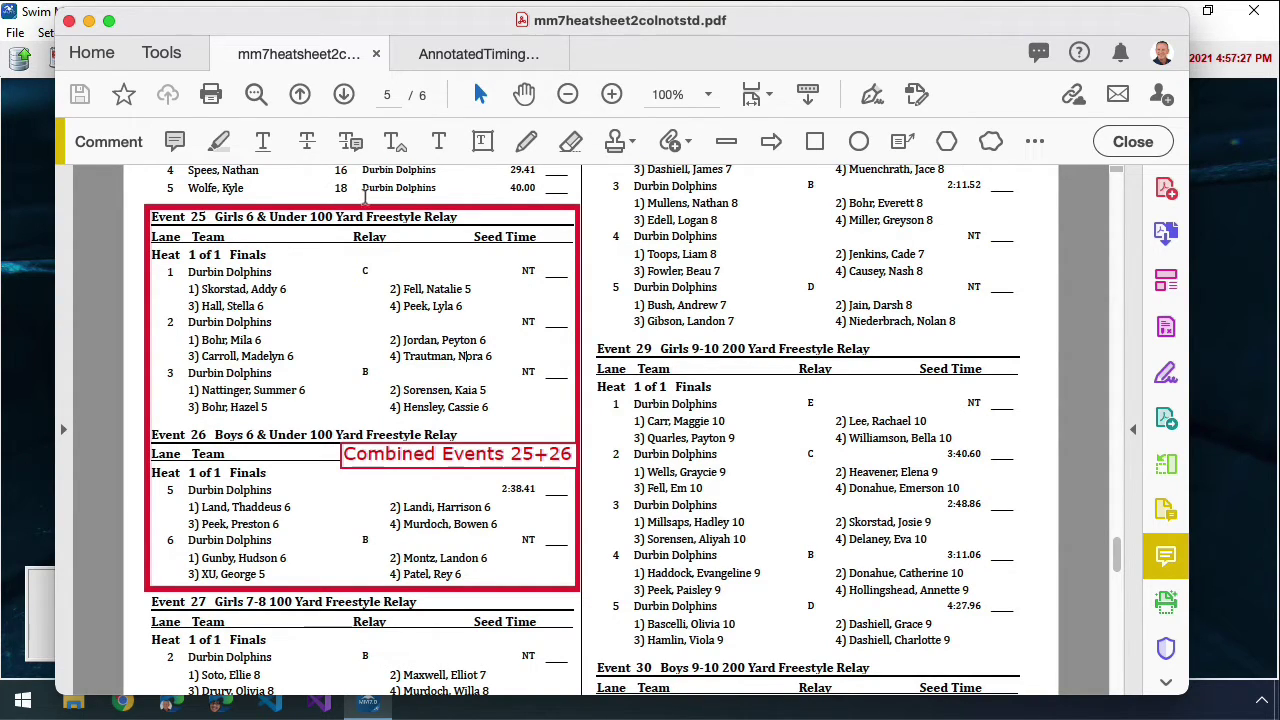
- Highlight and compare the '6 & Under' heading text of Events 25 and 26, then deselect
{"action": "left_click_drag", "start_coordinate": [247, 216], "coordinate": [447, 217]}
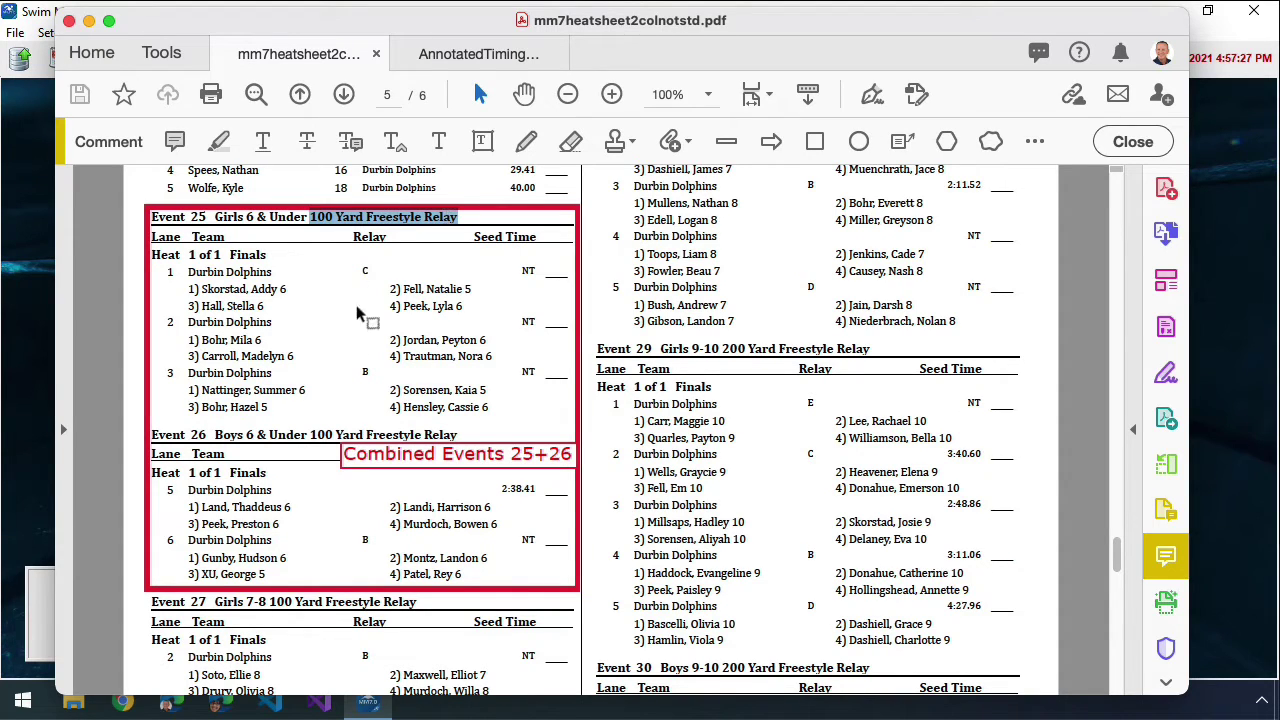
{"action": "left_click_drag", "start_coordinate": [250, 432], "coordinate": [434, 428]}
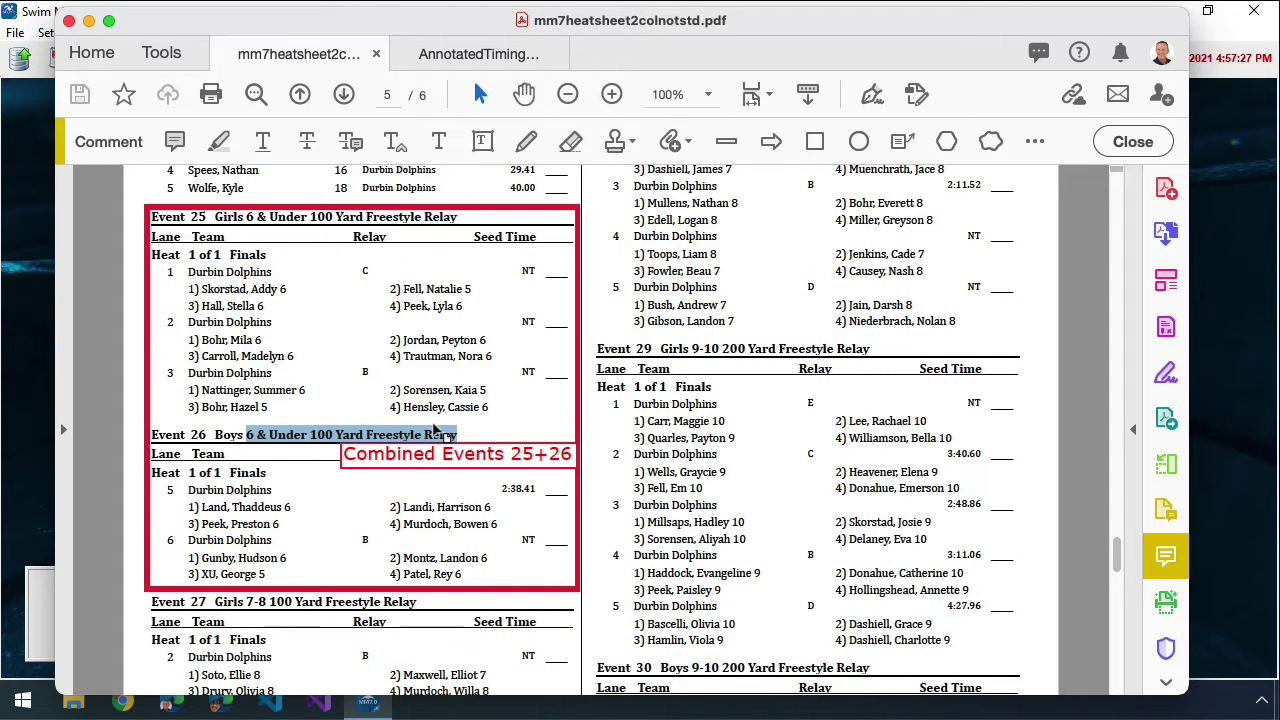
{"action": "left_click", "coordinate": [492, 420]}
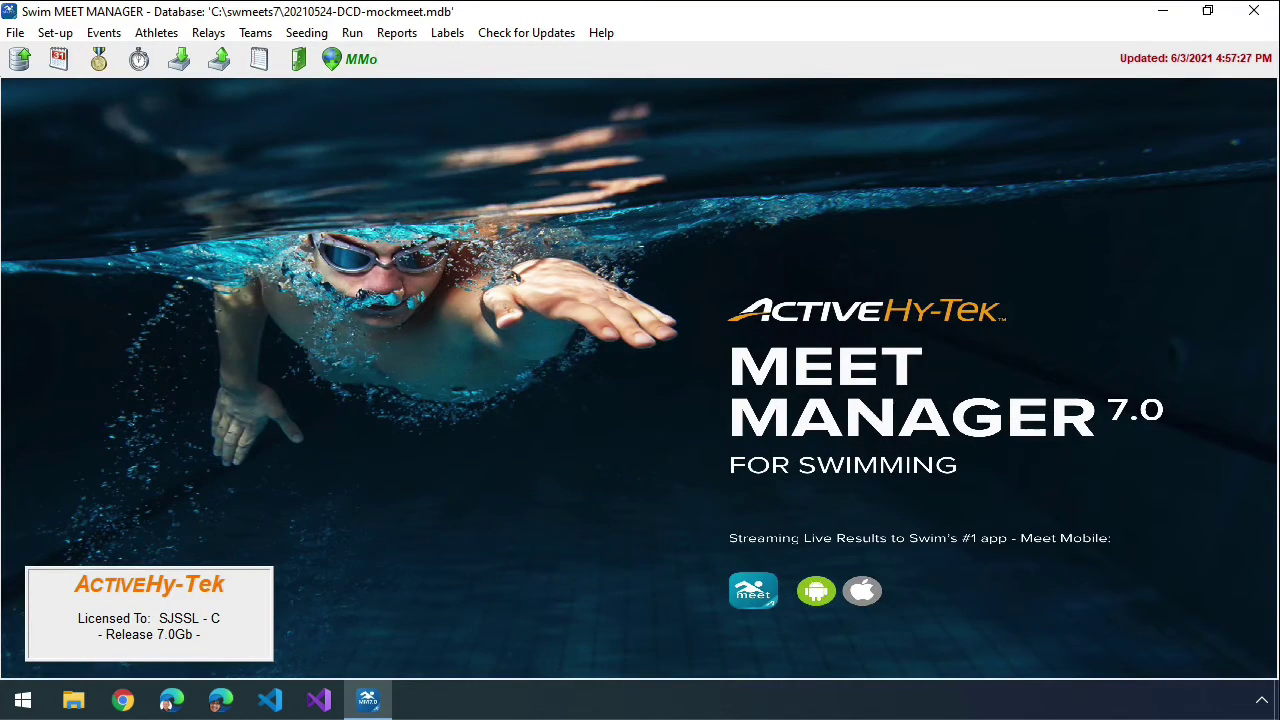
- In Run the Meet, check Event 26's heat, then select Event 25's Girls 6 & Under relay heat
{"action": "left_click", "coordinate": [355, 28]}
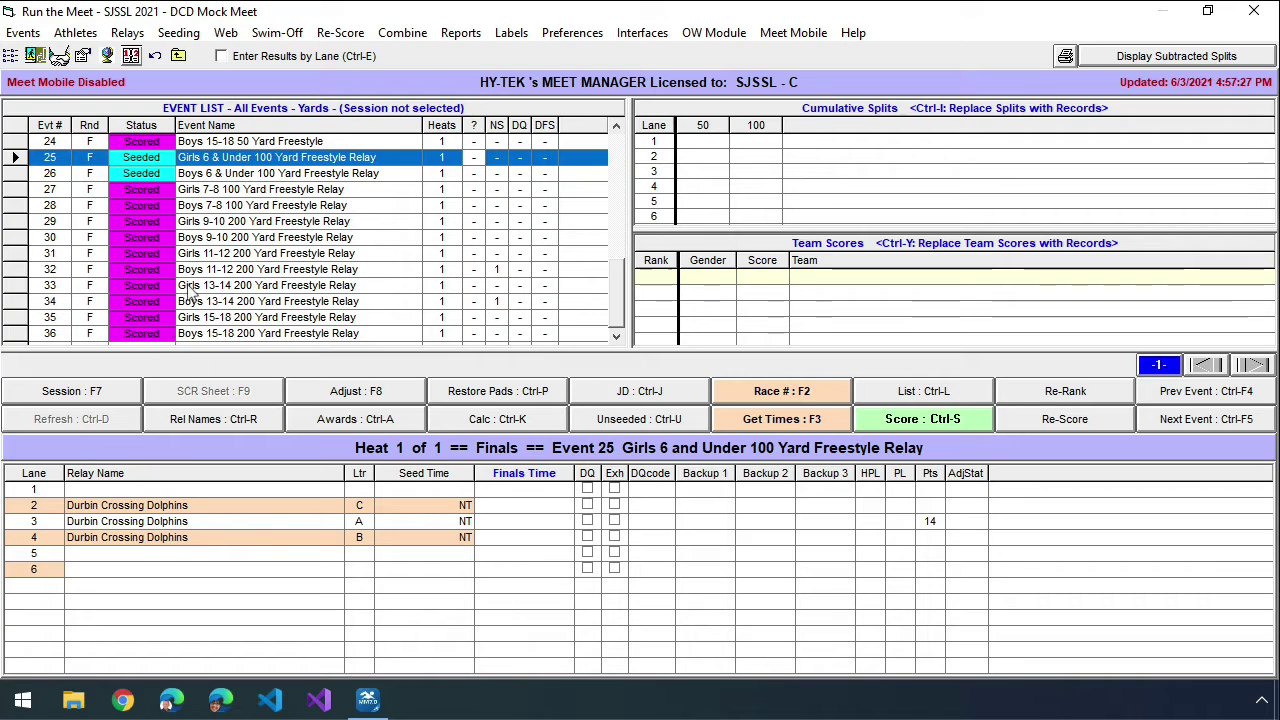
{"action": "left_click", "coordinate": [215, 176]}
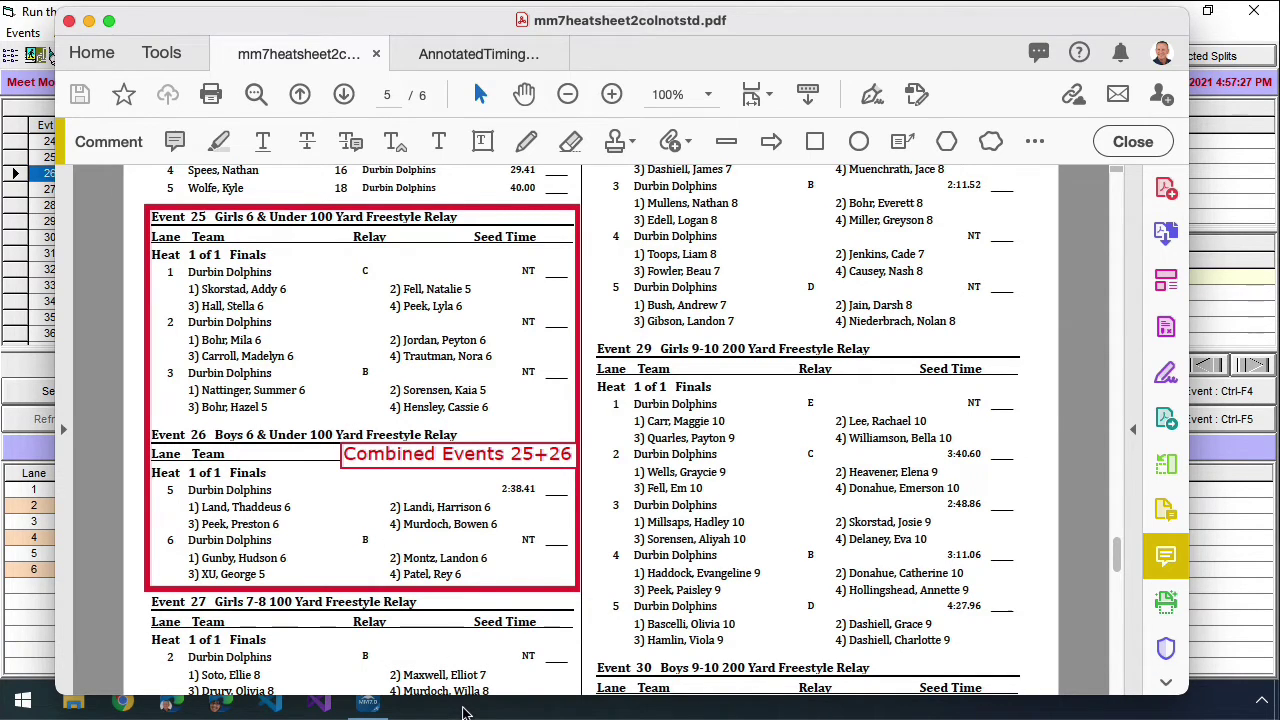
{"action": "left_click", "coordinate": [368, 703]}
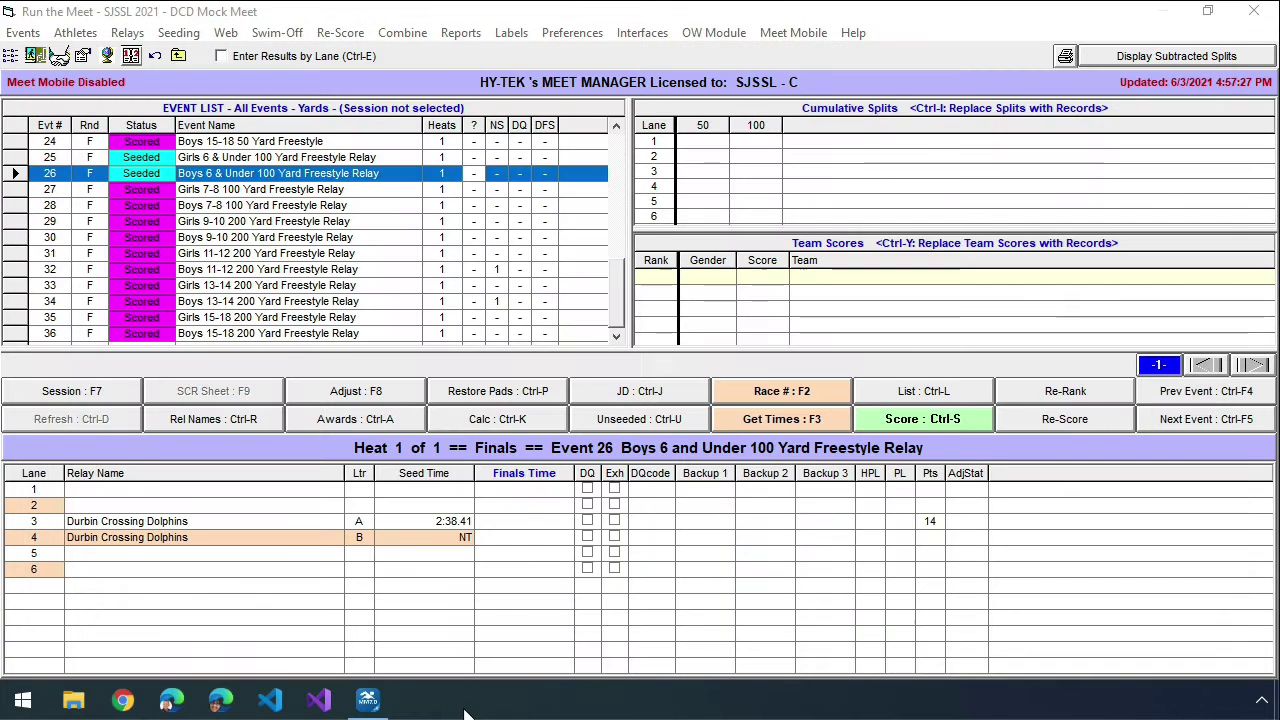
{"action": "left_click", "coordinate": [258, 157]}
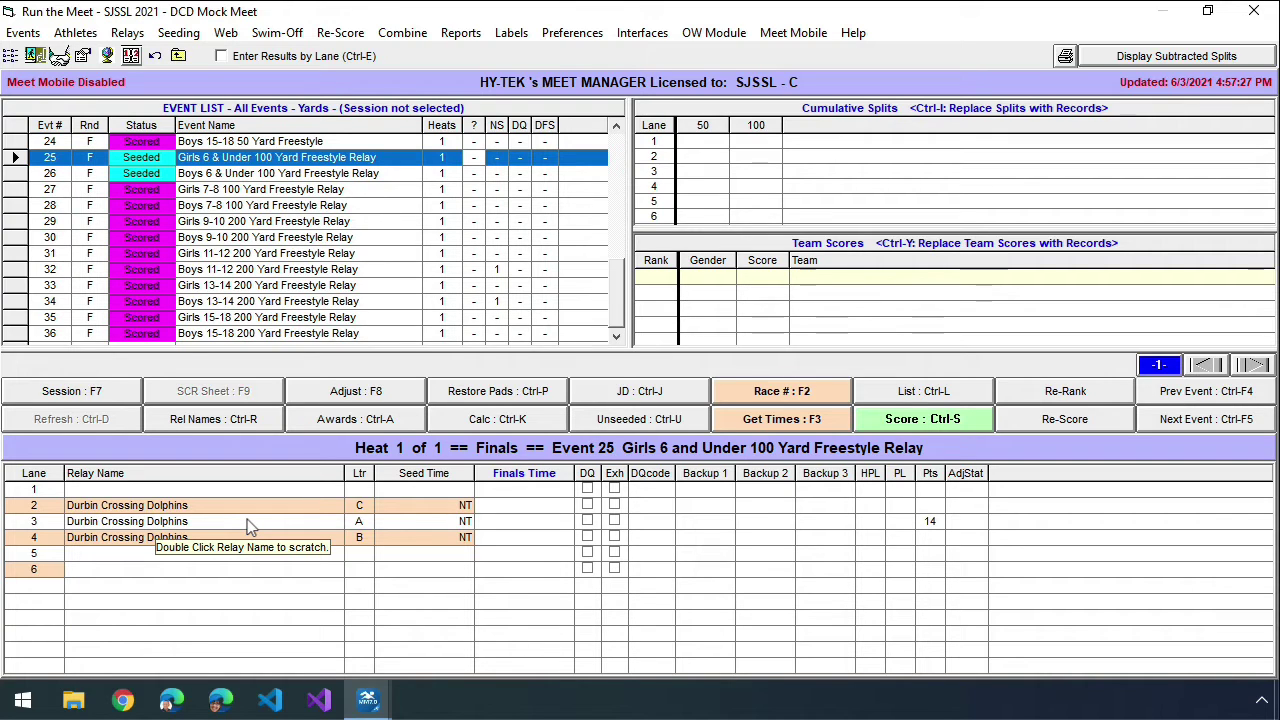
- Adjust Event 25's lanes: C relay from lane 2 to 1, B relay from lane 4 to 3
{"action": "left_click", "coordinate": [330, 393]}
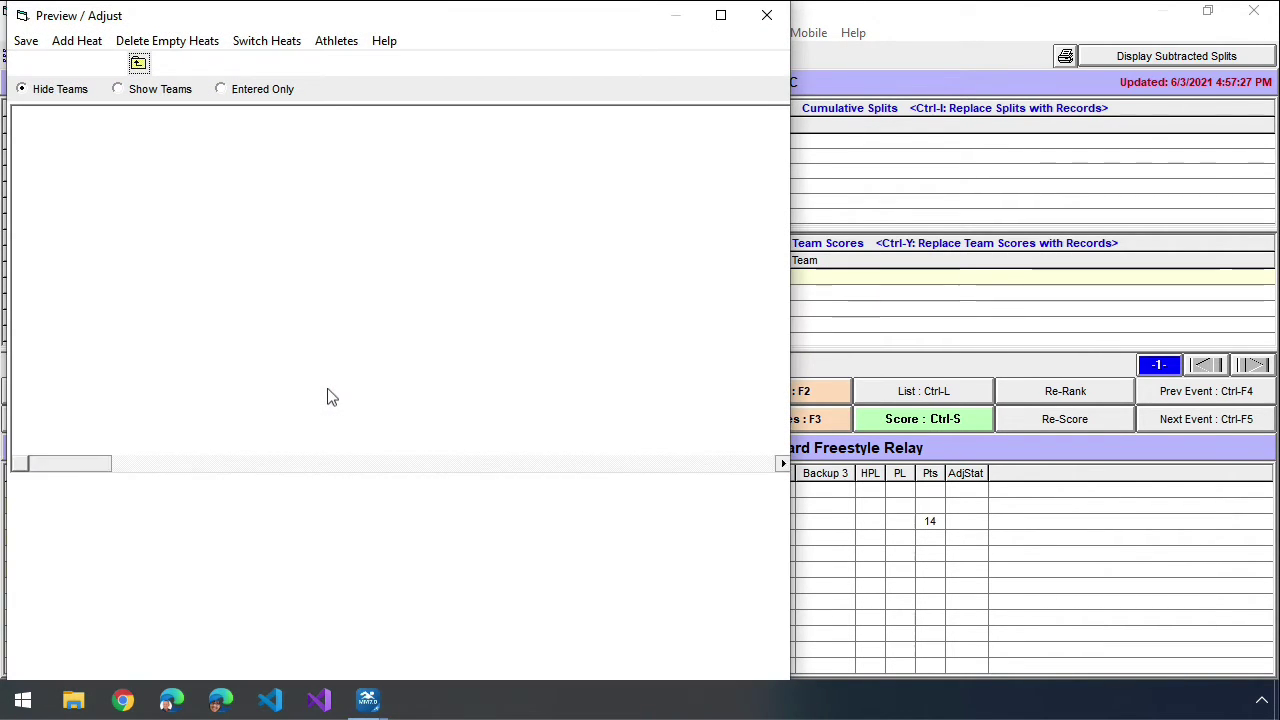
{"action": "mouse_move", "coordinate": [230, 161]}
{"action": "left_mouse_down"}
{"action": "mouse_move", "coordinate": [230, 148]}
{"action": "mouse_move", "coordinate": [238, 164]}
{"action": "left_mouse_up"}
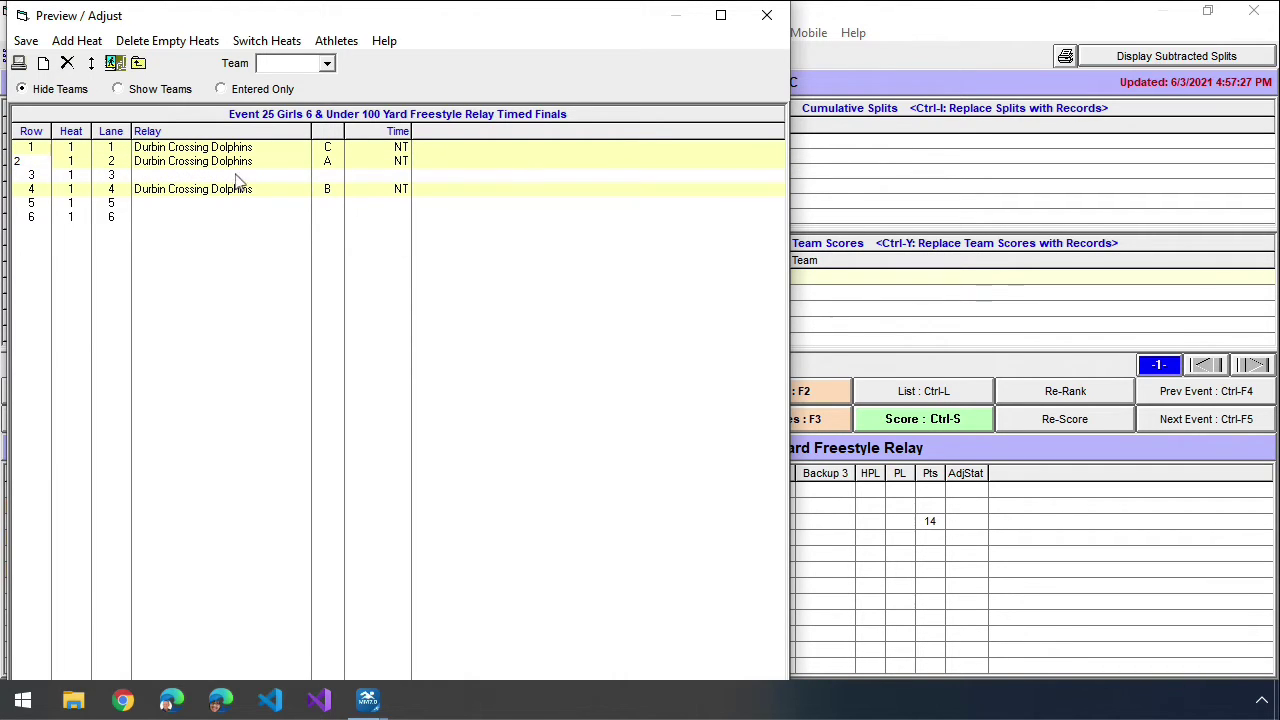
{"action": "left_click_drag", "start_coordinate": [237, 195], "coordinate": [237, 177]}
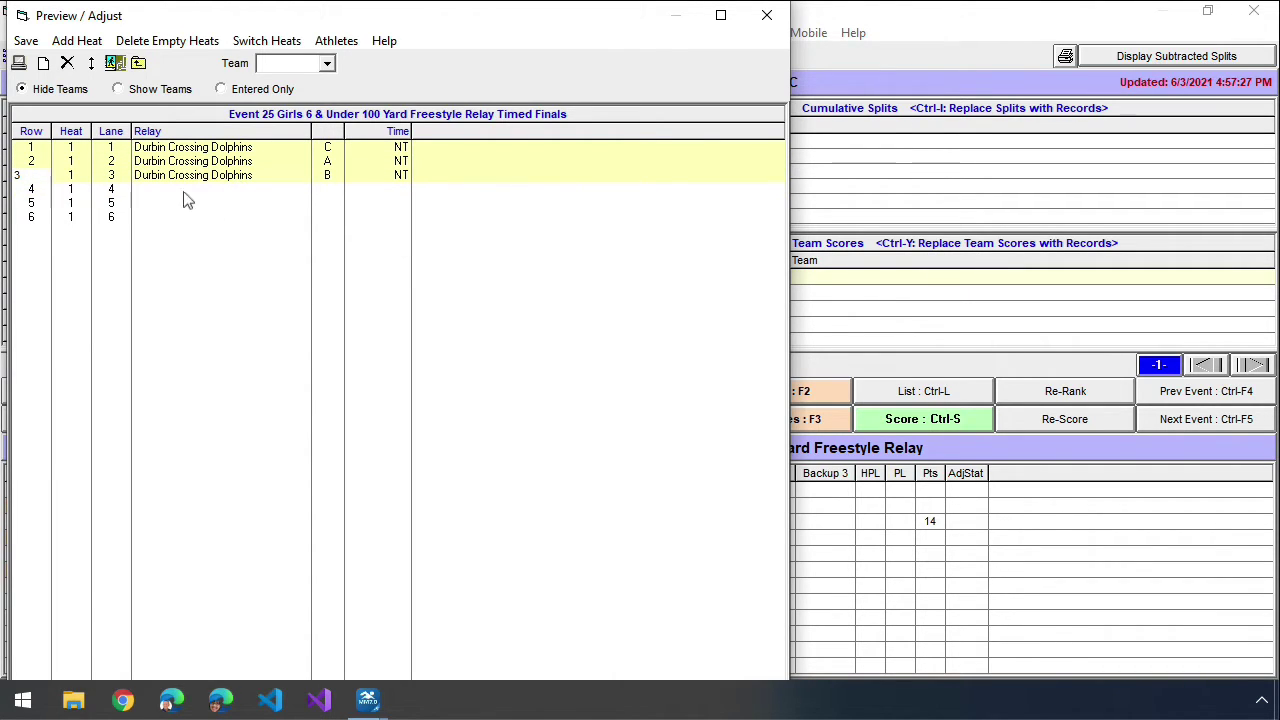
{"action": "left_click", "coordinate": [26, 41]}
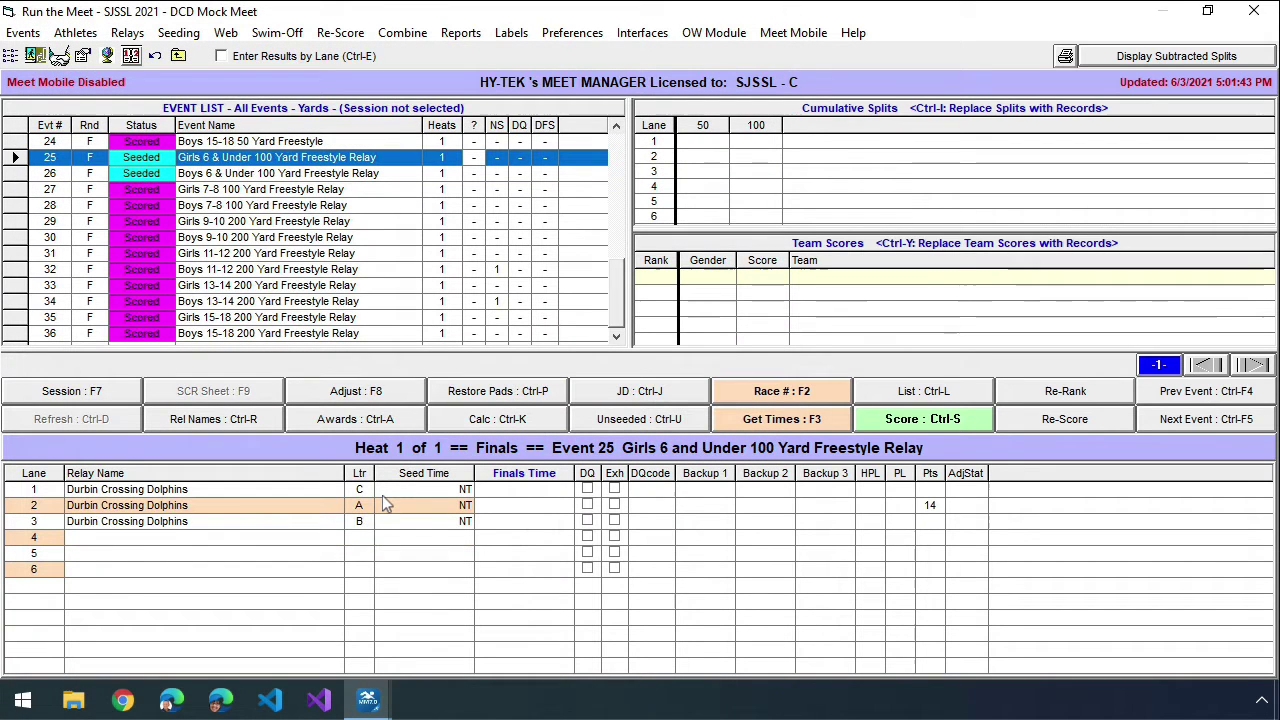
- In Event 26's heat, move the B relay from lane 4 to lane 6
{"action": "left_click", "coordinate": [228, 175]}
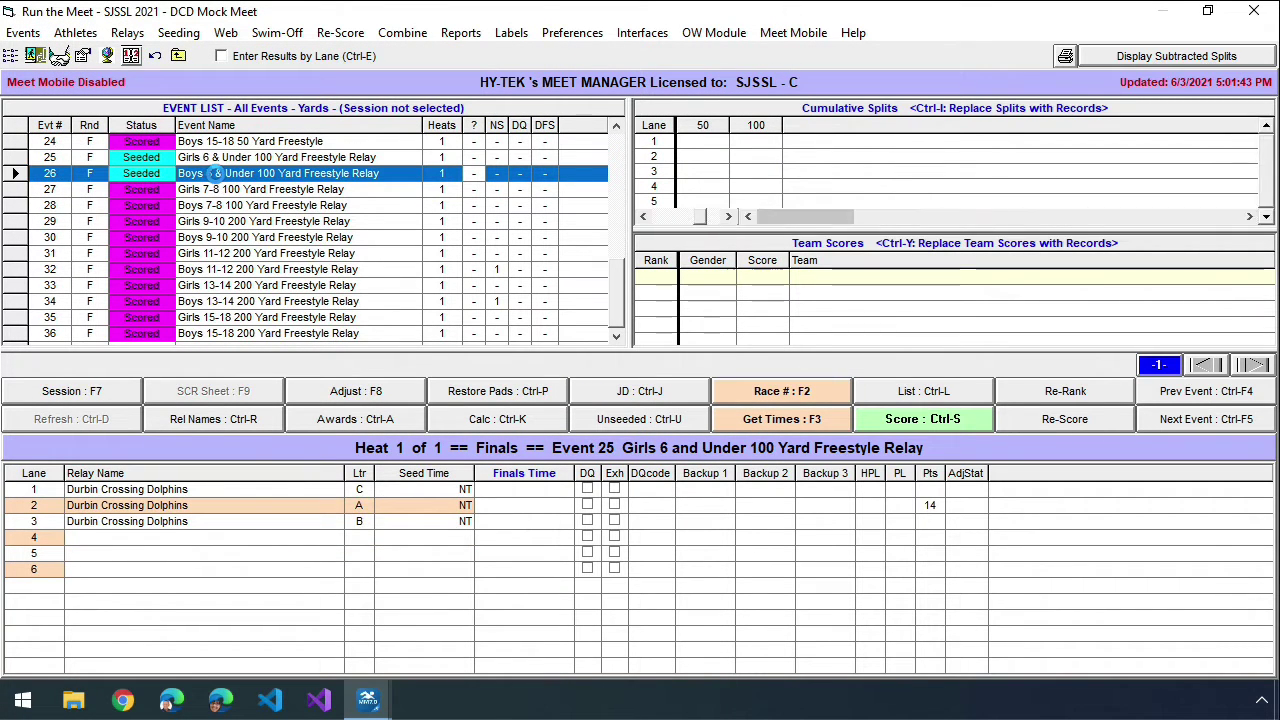
{"action": "left_click", "coordinate": [352, 390]}
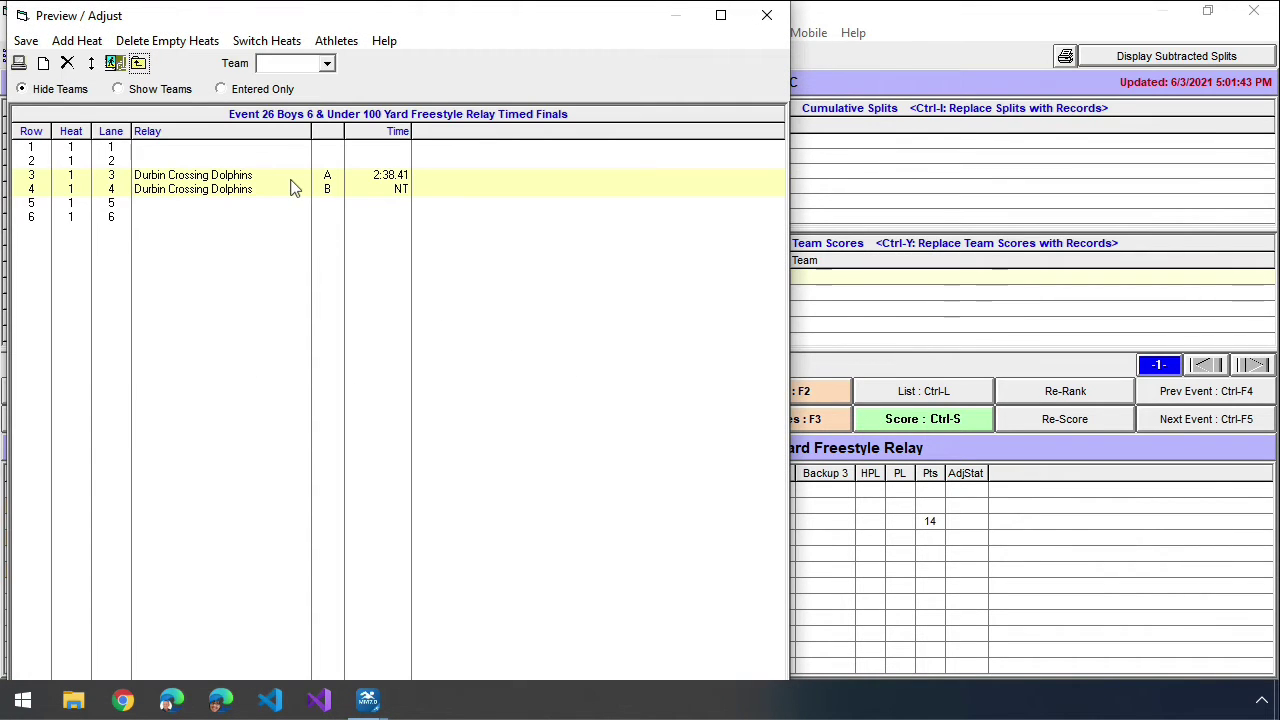
{"action": "mouse_move", "coordinate": [271, 188]}
{"action": "left_mouse_down"}
{"action": "mouse_move", "coordinate": [271, 216]}
{"action": "mouse_move", "coordinate": [271, 189]}
{"action": "mouse_move", "coordinate": [271, 203]}
{"action": "left_mouse_up"}
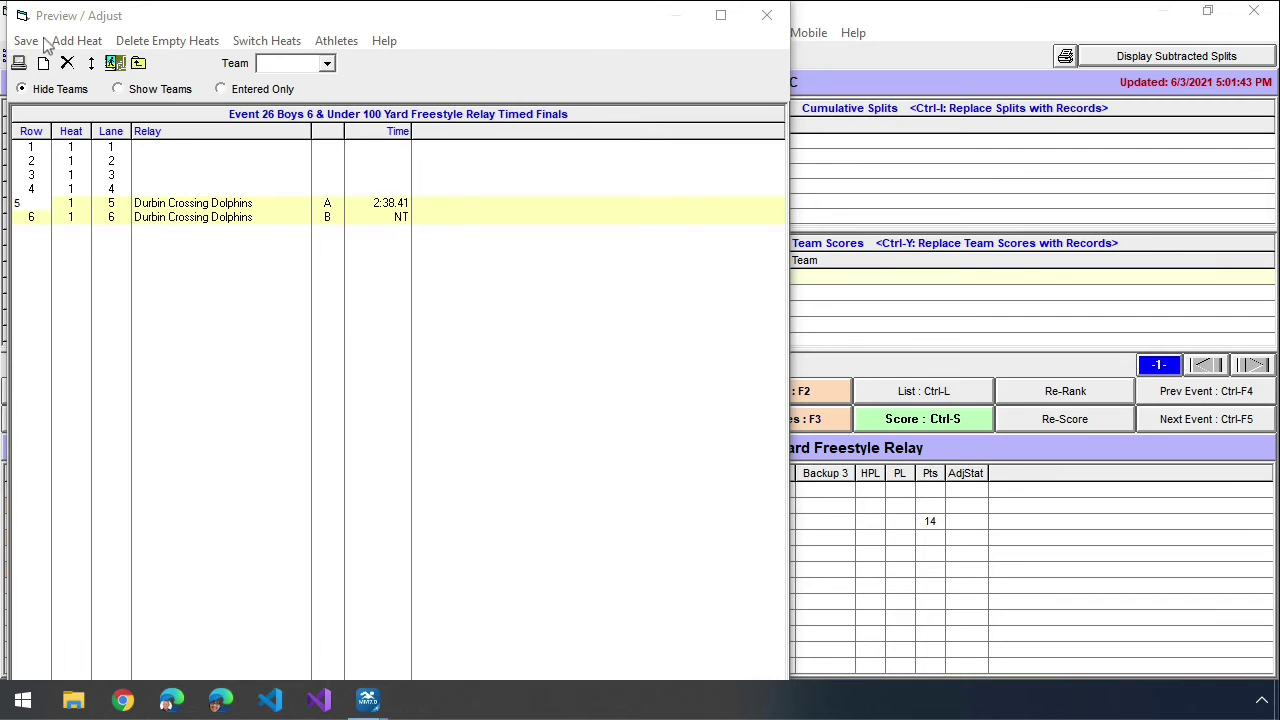
- Show the heat sheet PDF's 10 comments, including 'Combined Events 25+26'
{"action": "left_click", "coordinate": [36, 41]}
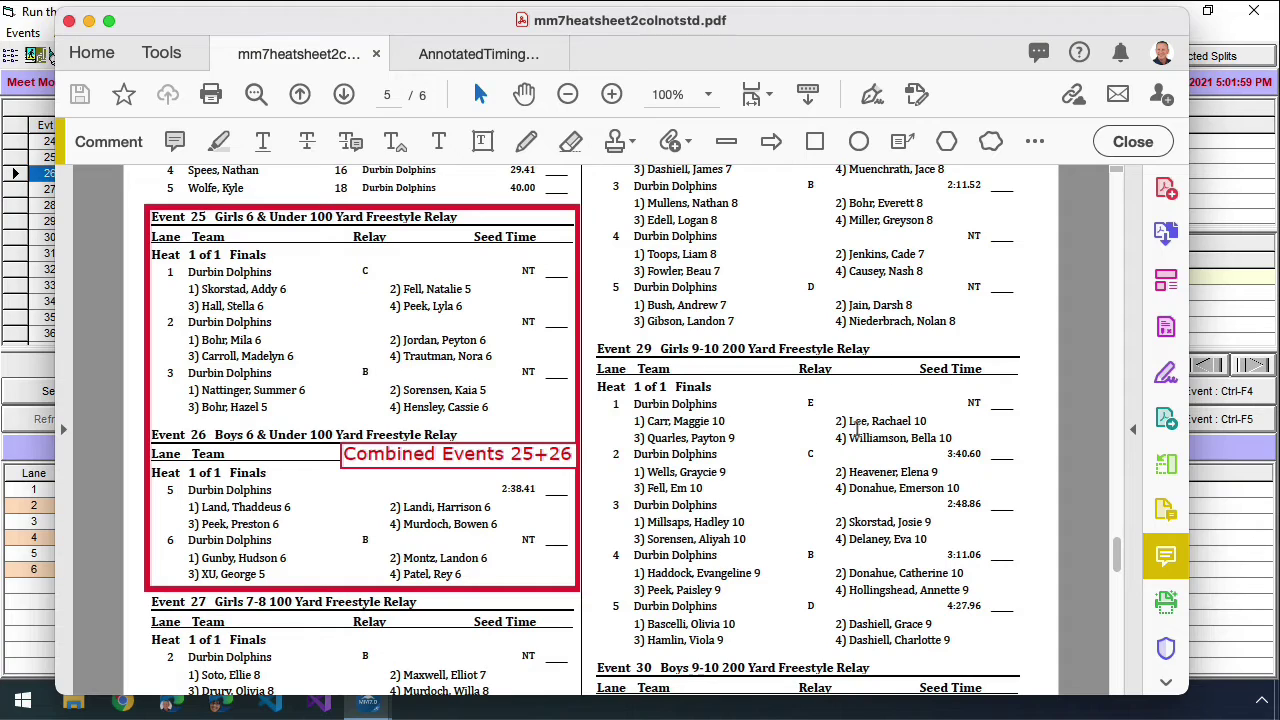
{"action": "left_click", "coordinate": [1133, 141]}
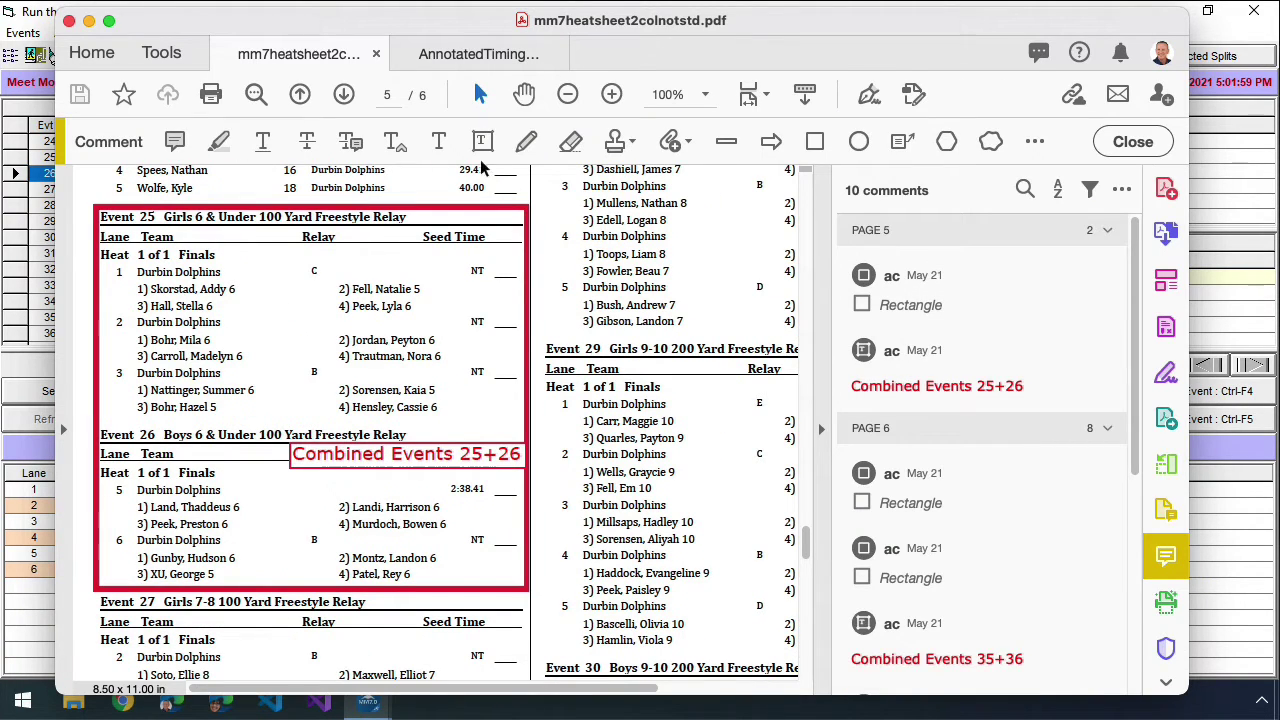
- Hide the comments list and draw a red box enclosing Event 29's relay, lanes 1-5
{"action": "left_click", "coordinate": [822, 282]}
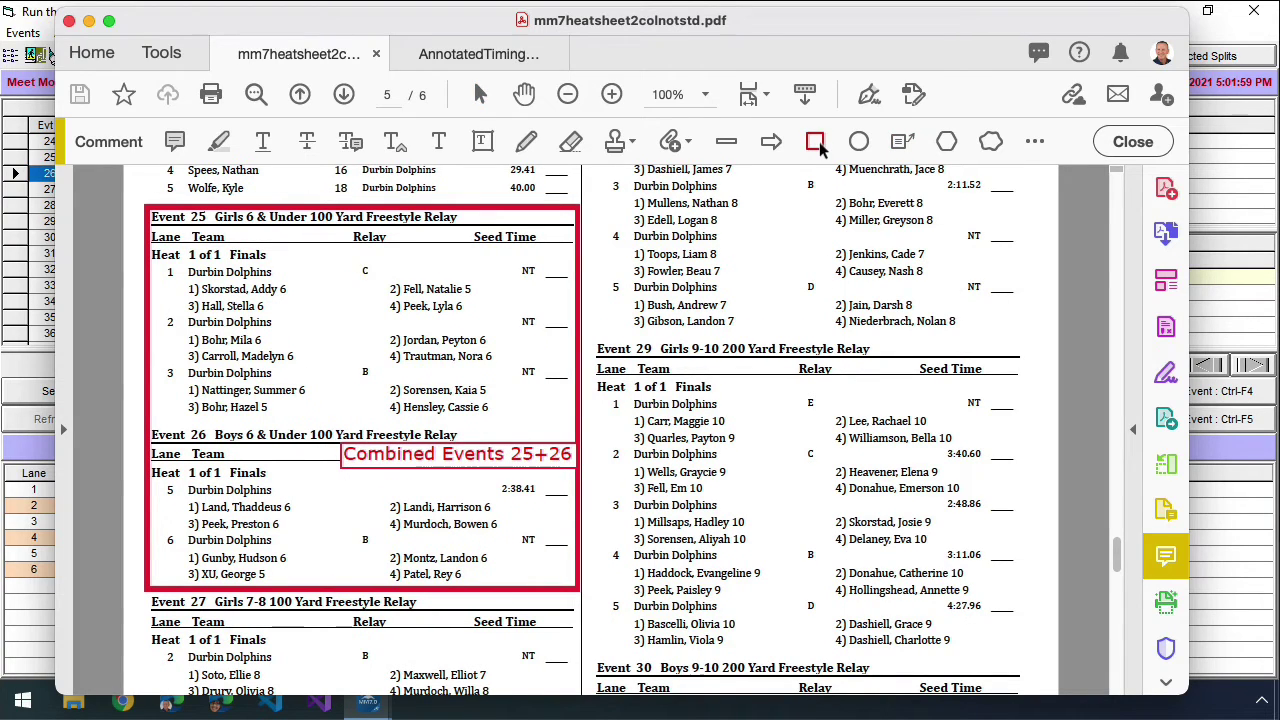
{"action": "left_click", "coordinate": [818, 146]}
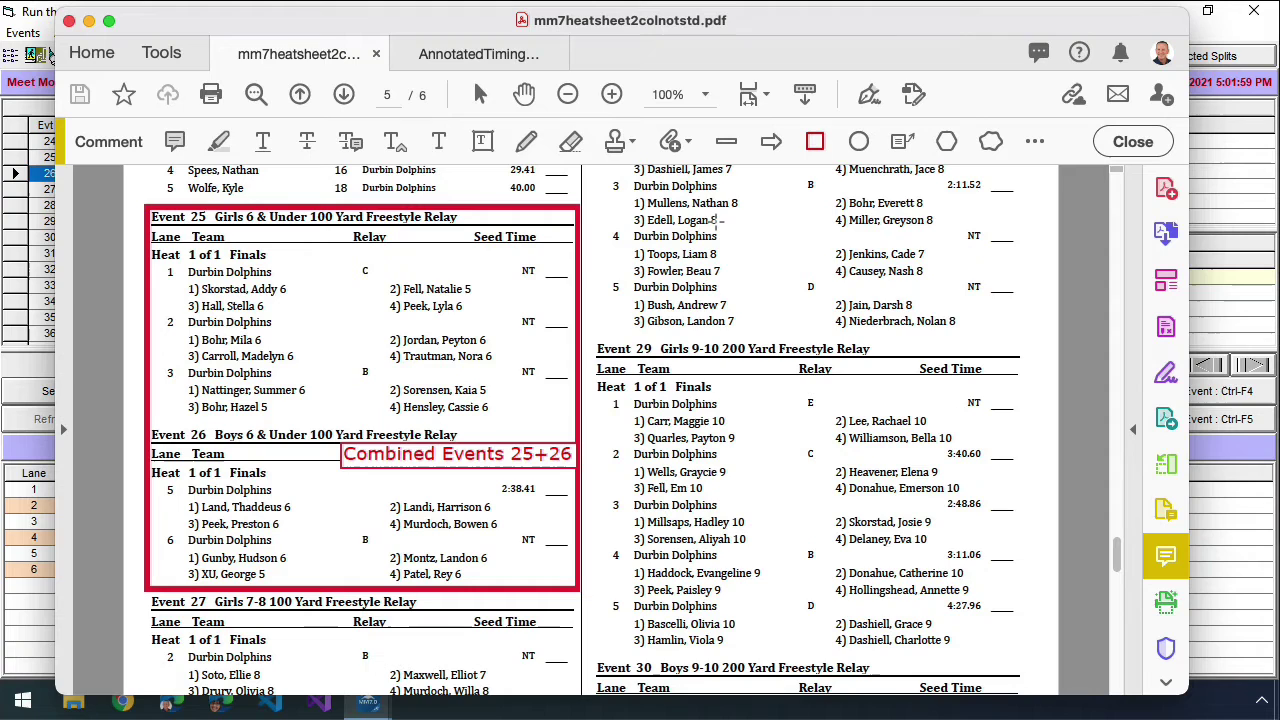
{"action": "mouse_move", "coordinate": [629, 207]}
{"action": "left_mouse_down"}
{"action": "mouse_move", "coordinate": [1005, 357]}
{"action": "mouse_move", "coordinate": [960, 425]}
{"action": "mouse_move", "coordinate": [963, 455]}
{"action": "mouse_move", "coordinate": [1004, 414]}
{"action": "mouse_move", "coordinate": [1031, 414]}
{"action": "left_mouse_up"}
{"action": "left_click_drag", "start_coordinate": [809, 491], "coordinate": [811, 655]}
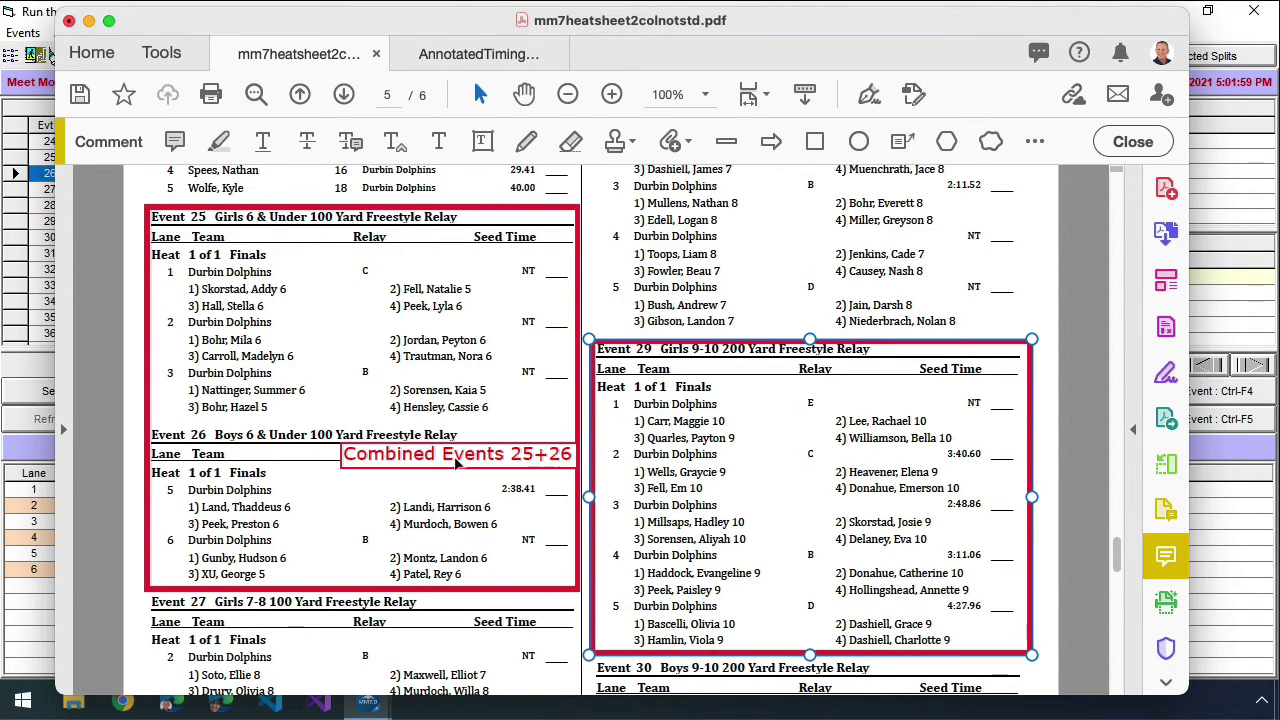
- Add a one-line 'combined event 29+30' label on Event 29's header row, then return to Meet Manager
{"action": "left_click", "coordinate": [481, 141]}
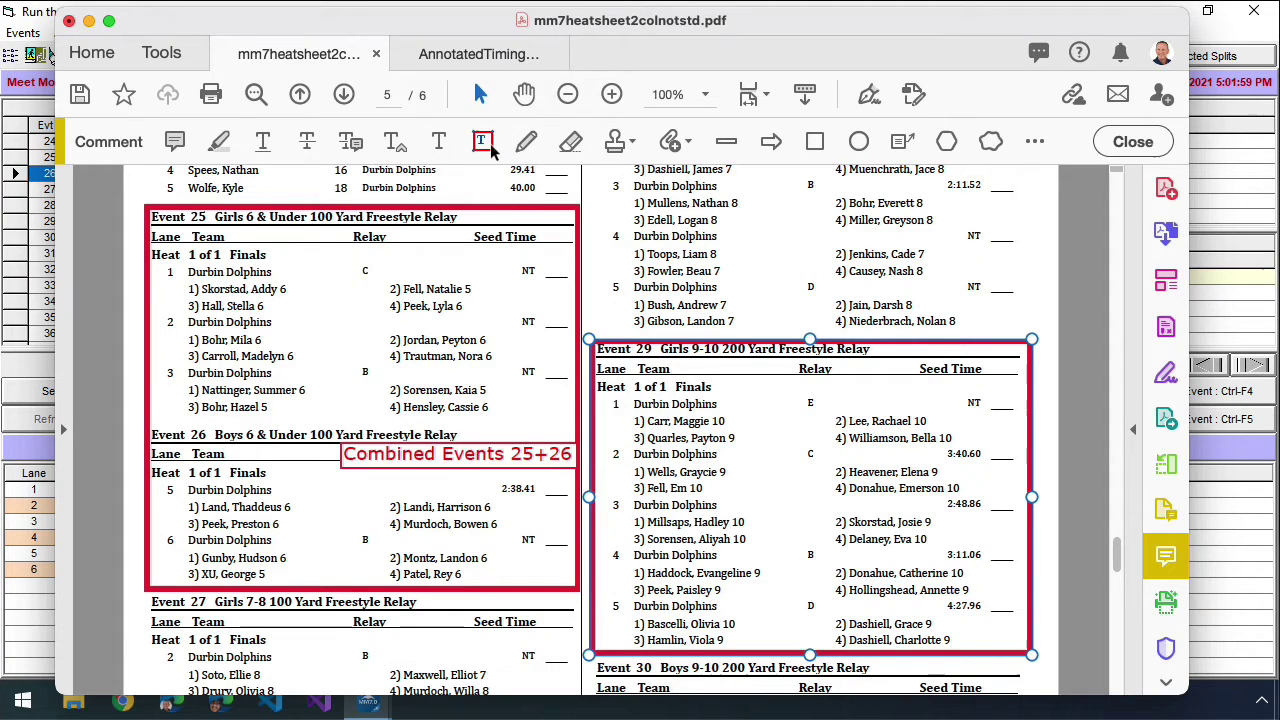
{"action": "left_click", "coordinate": [777, 399]}
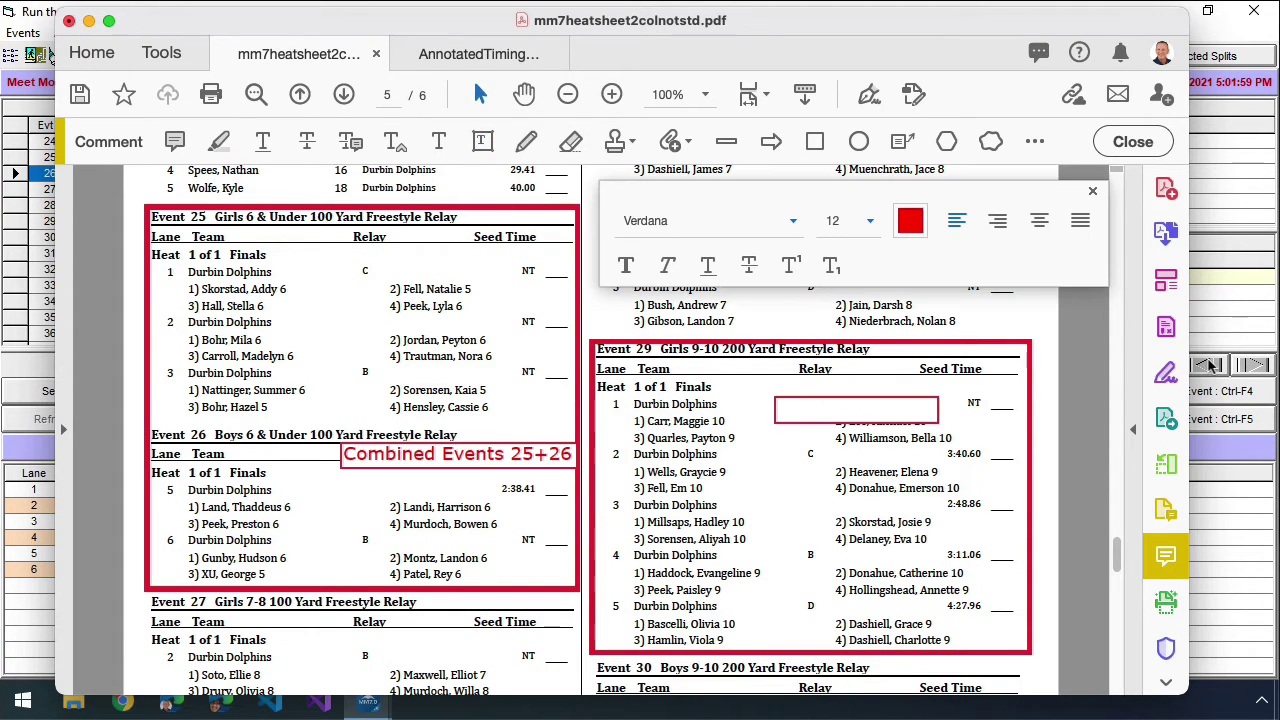
{"action": "type", "text": "combined event"}
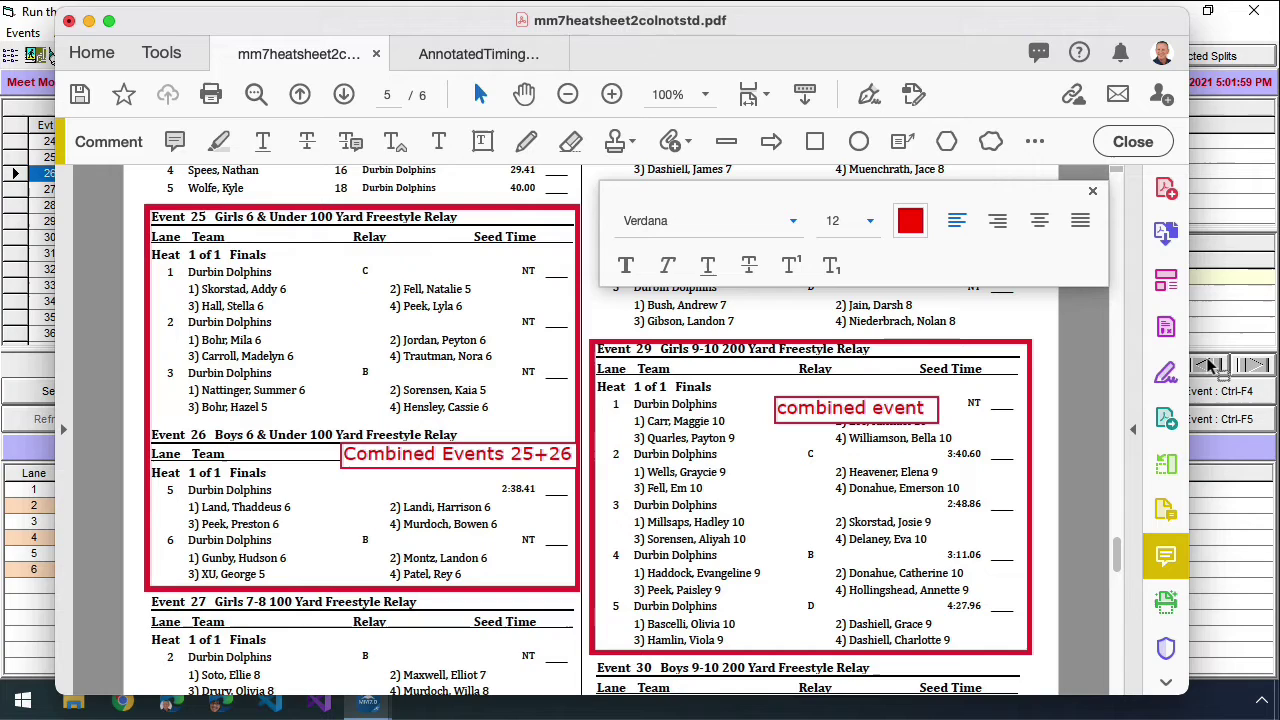
{"action": "type", "text": " 29+30"}
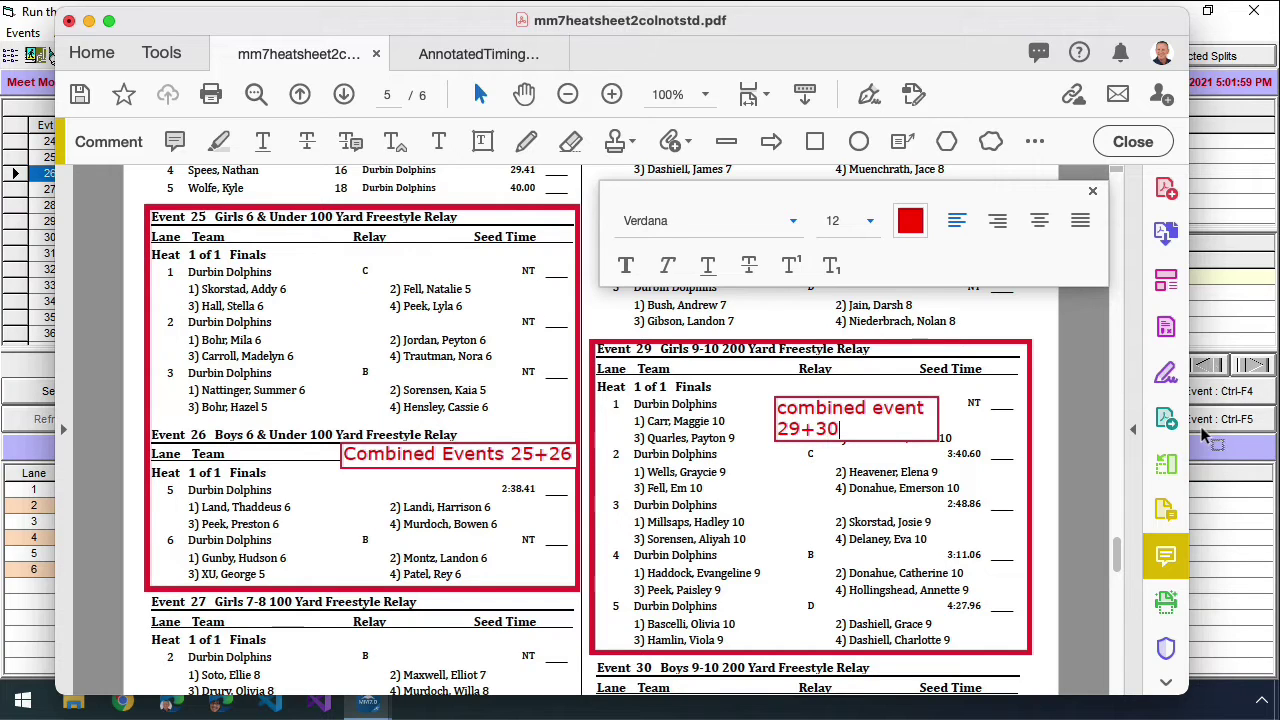
{"action": "left_click", "coordinate": [955, 482]}
{"action": "left_click", "coordinate": [938, 430]}
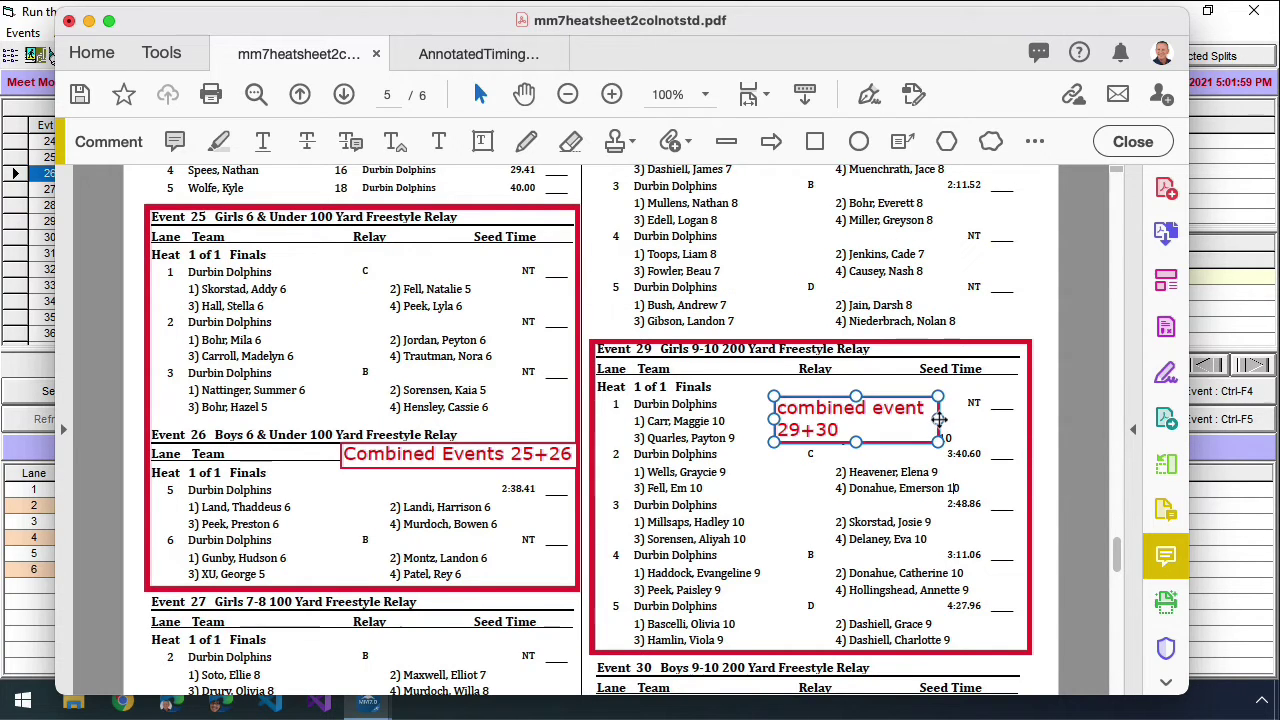
{"action": "left_click_drag", "start_coordinate": [943, 420], "coordinate": [1004, 400]}
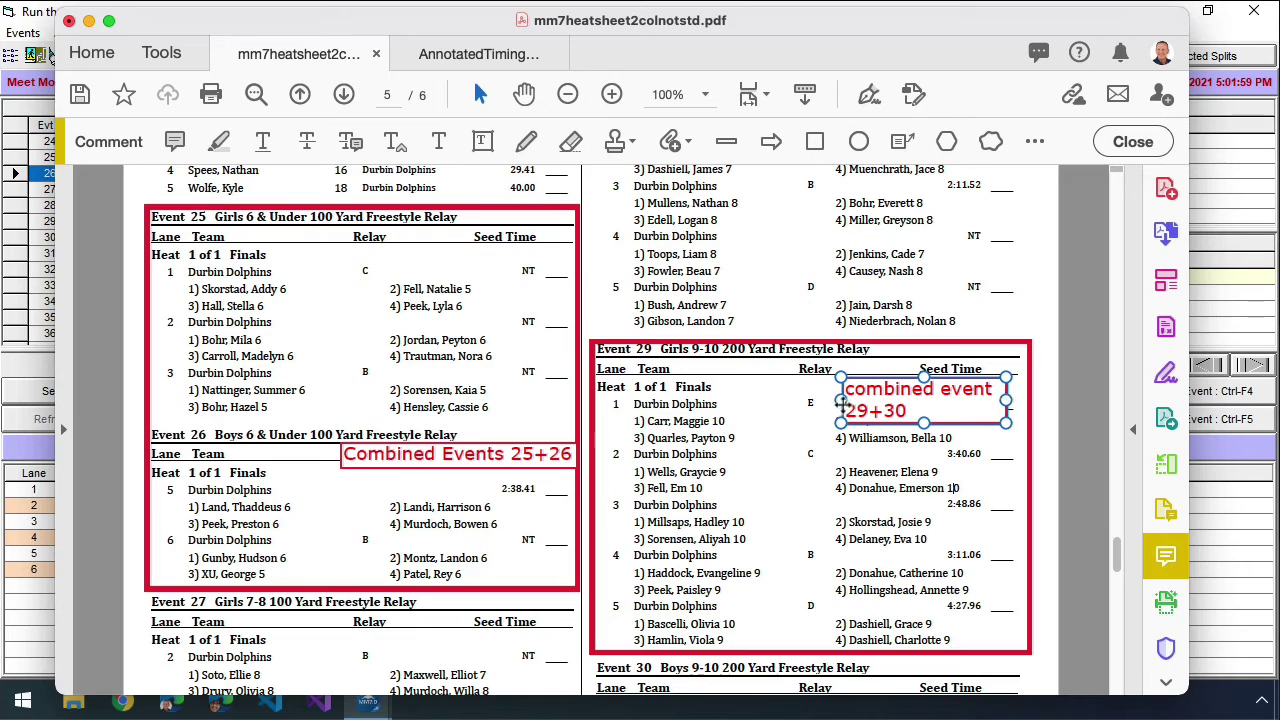
{"action": "left_click_drag", "start_coordinate": [838, 422], "coordinate": [786, 410]}
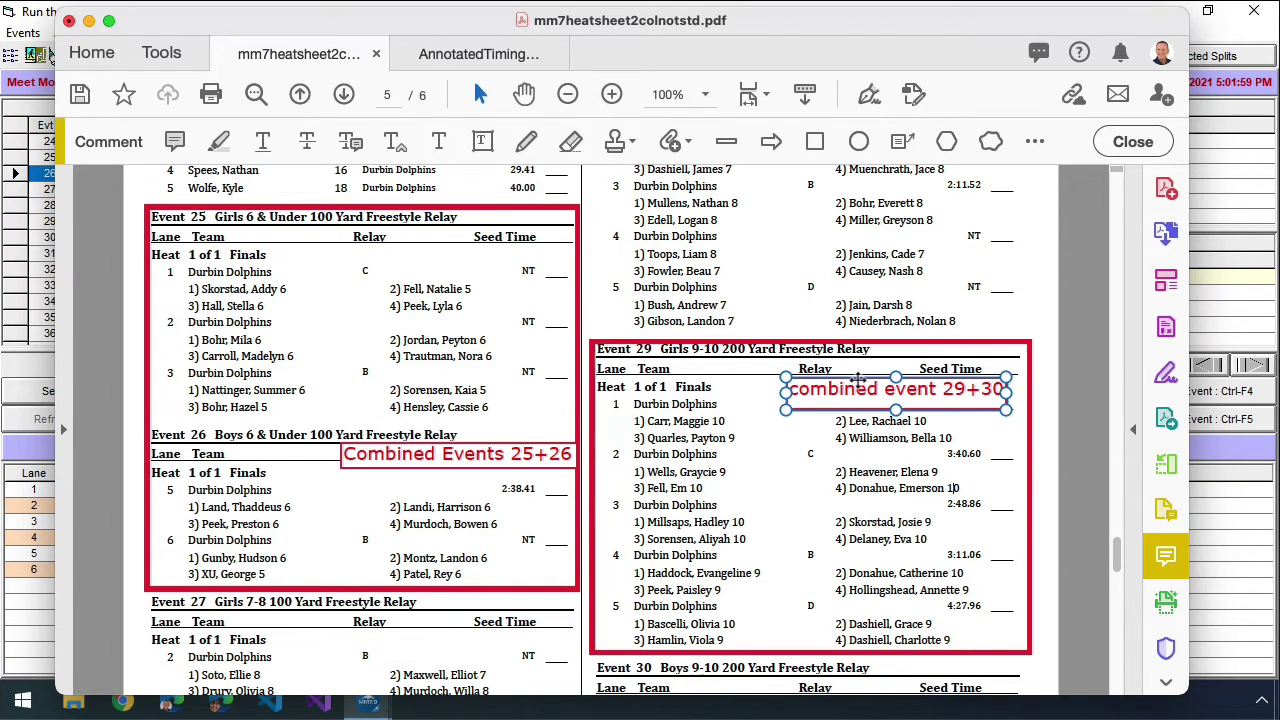
{"action": "mouse_move", "coordinate": [863, 388]}
{"action": "left_mouse_down"}
{"action": "mouse_move", "coordinate": [920, 342]}
{"action": "mouse_move", "coordinate": [908, 340]}
{"action": "mouse_move", "coordinate": [908, 552]}
{"action": "mouse_move", "coordinate": [886, 638]}
{"action": "mouse_move", "coordinate": [930, 445]}
{"action": "mouse_move", "coordinate": [884, 378]}
{"action": "mouse_move", "coordinate": [706, 370]}
{"action": "mouse_move", "coordinate": [450, 455]}
{"action": "mouse_move", "coordinate": [413, 452]}
{"action": "mouse_move", "coordinate": [621, 470]}
{"action": "mouse_move", "coordinate": [775, 368]}
{"action": "mouse_move", "coordinate": [857, 370]}
{"action": "left_mouse_up"}
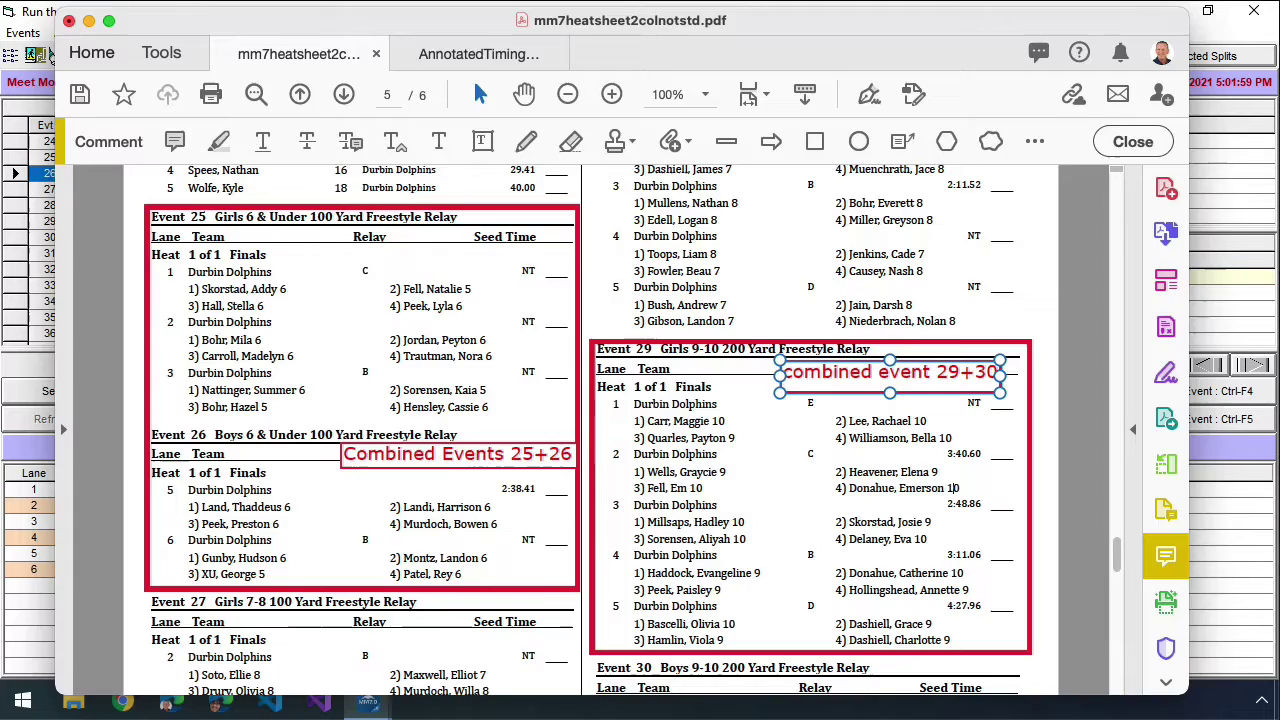
{"action": "left_click", "coordinate": [89, 20]}
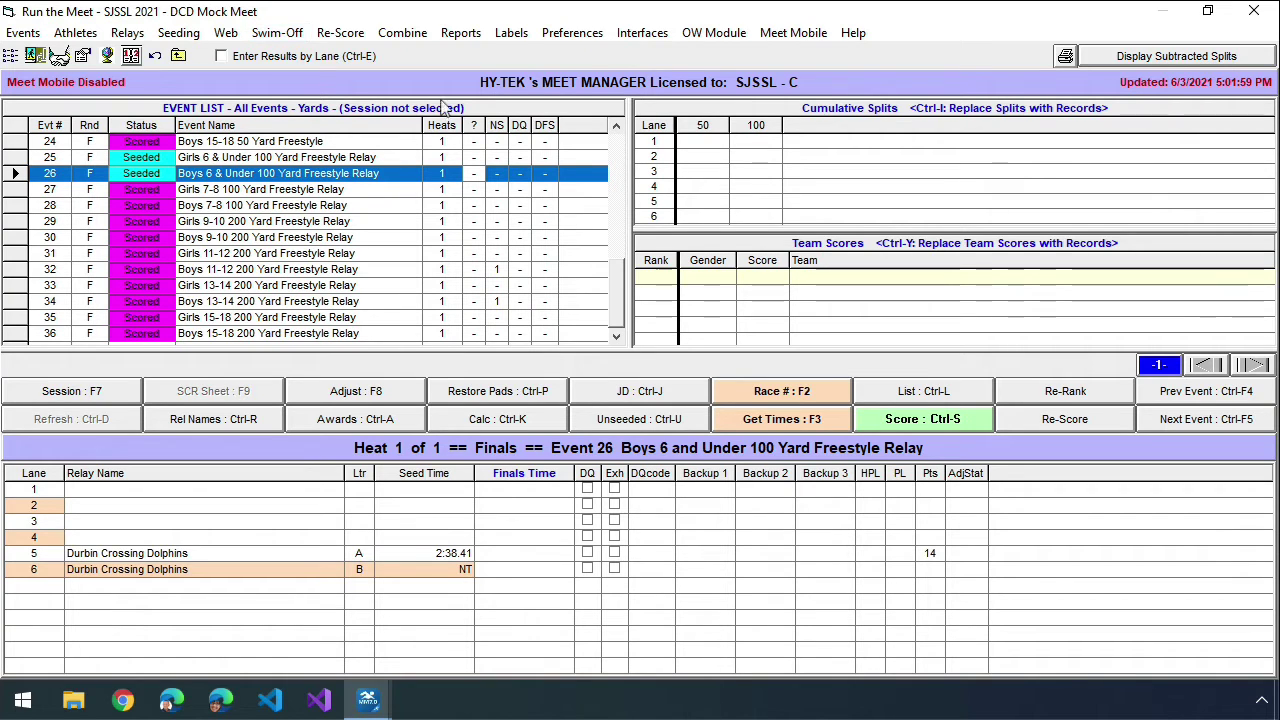
- Show Event 25's heat in Meet Manager, then bring the heat sheet PDF back to the front
{"action": "left_click", "coordinate": [360, 157]}
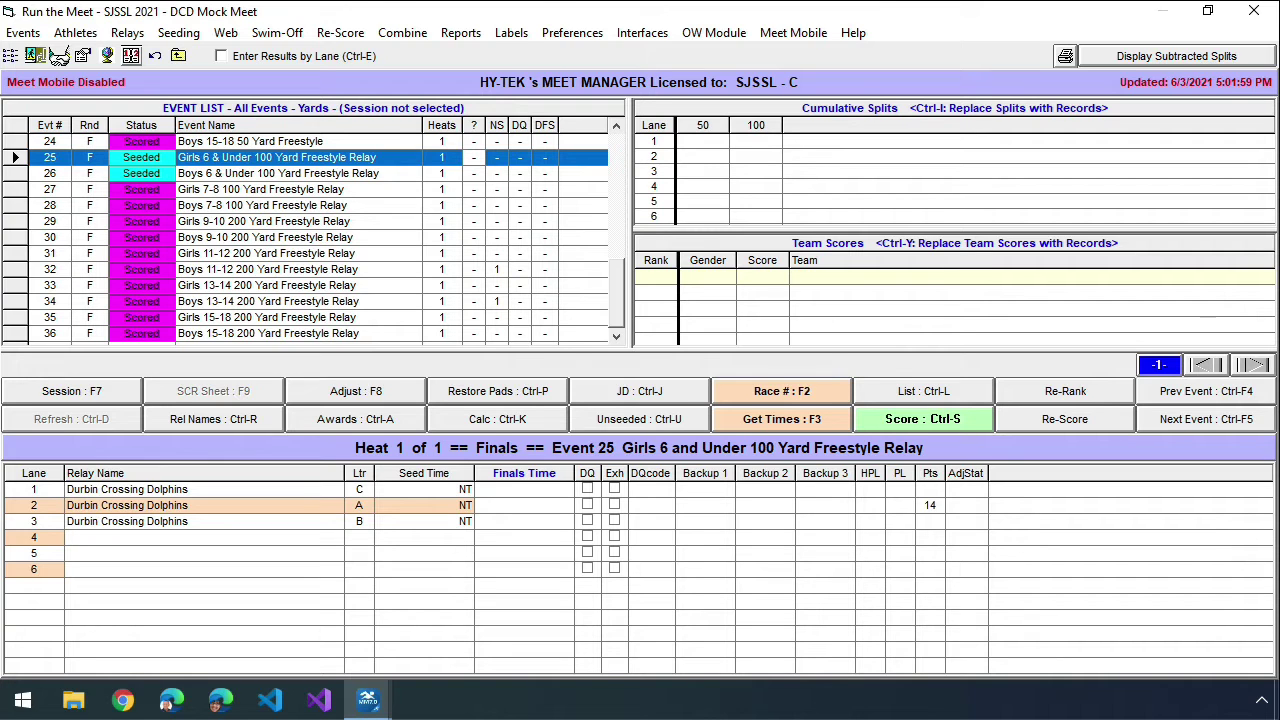
{"action": "key", "text": "alt+Tab"}
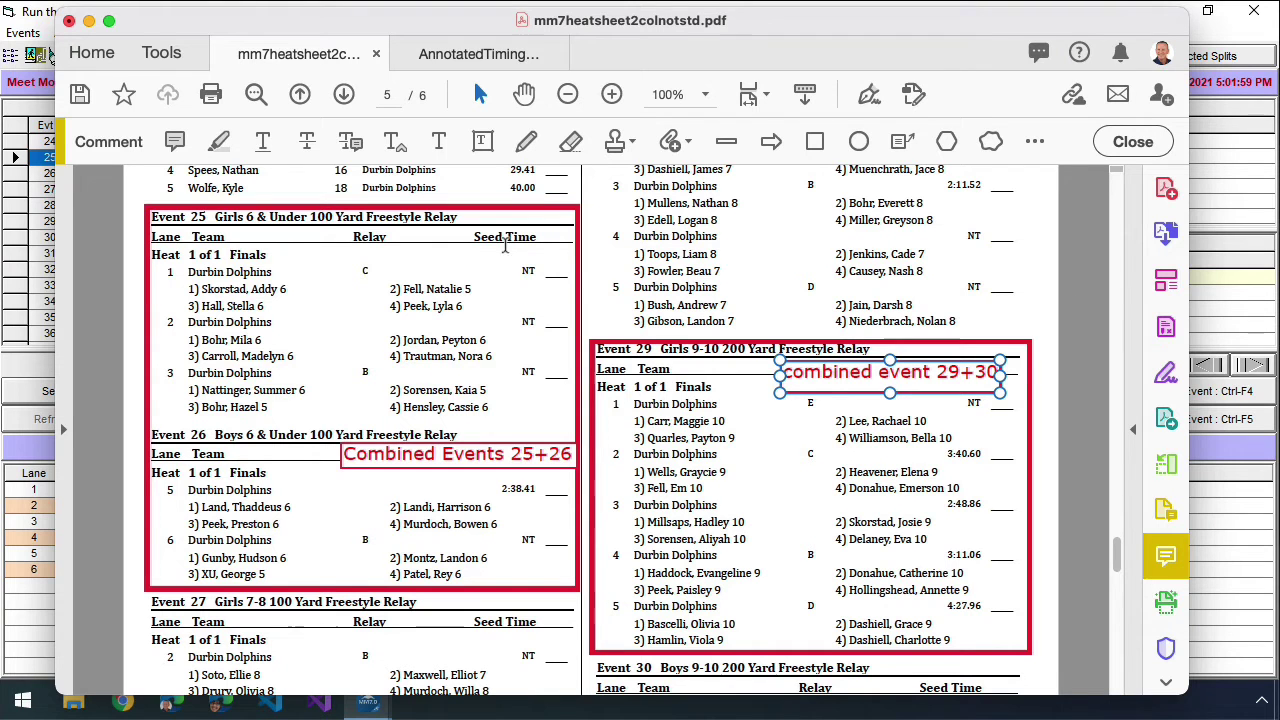
{"action": "scroll", "coordinate": [578, 320], "scroll_direction": "up", "scroll_amount": 1}
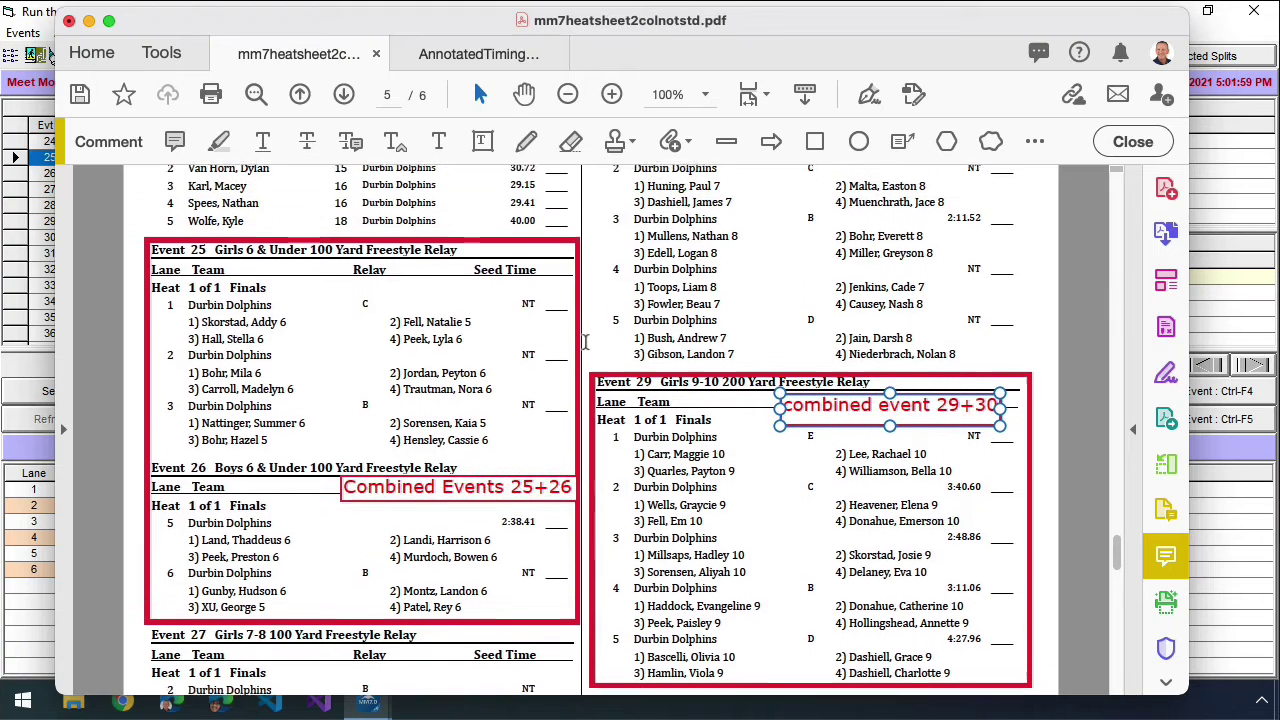
- View AnnotatedTimingSheets.pdf at 100% and scroll to the top of page 5
{"action": "left_click", "coordinate": [502, 62]}
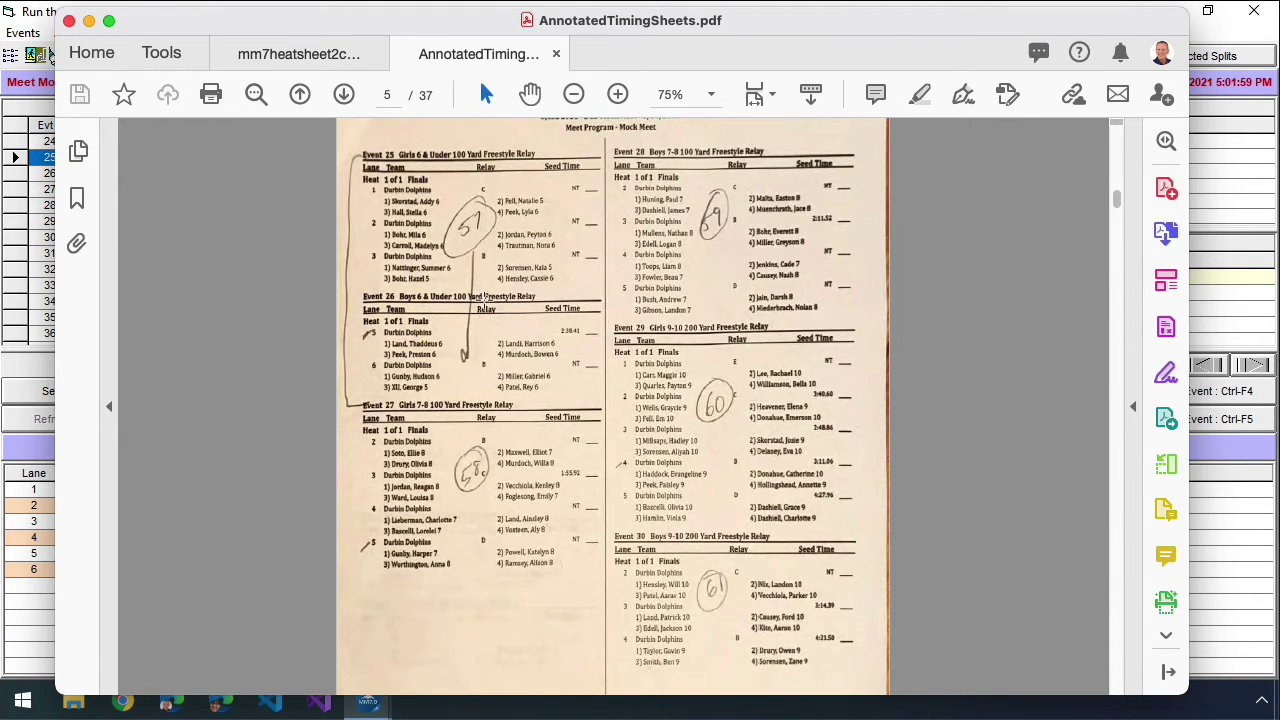
{"action": "scroll", "coordinate": [484, 300], "scroll_direction": "up", "scroll_amount": 1}
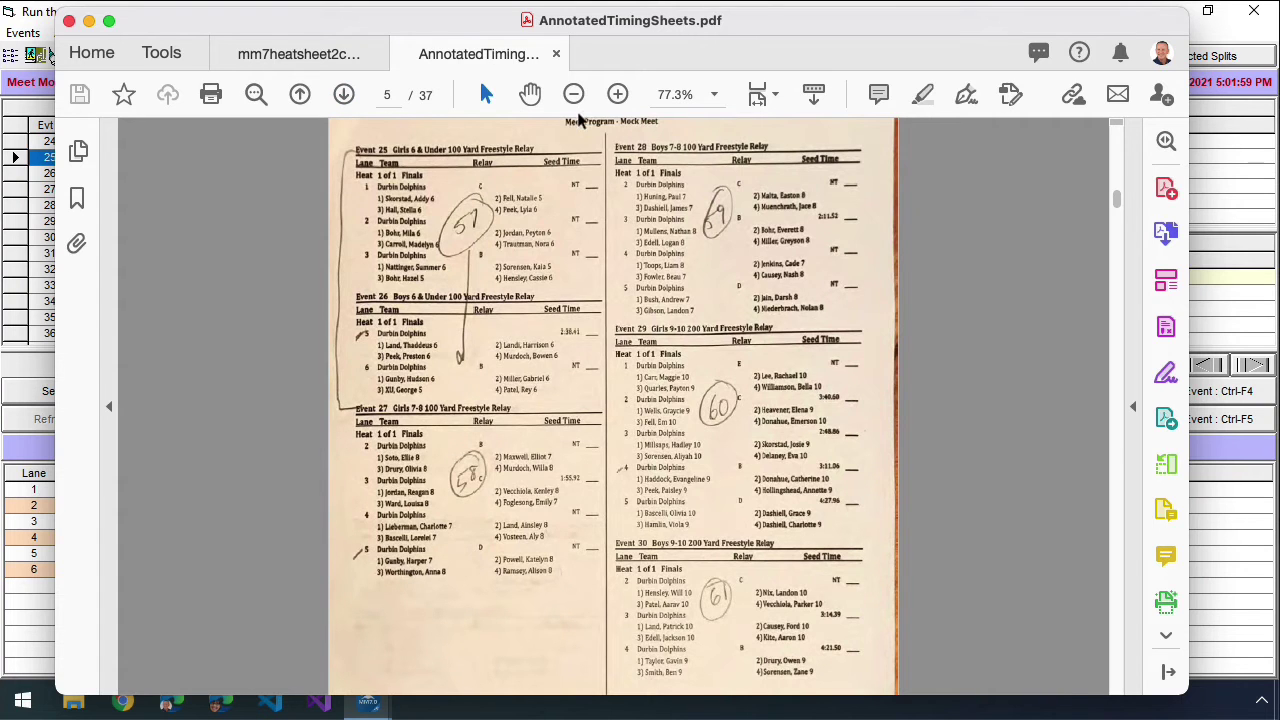
{"action": "left_click", "coordinate": [617, 93]}
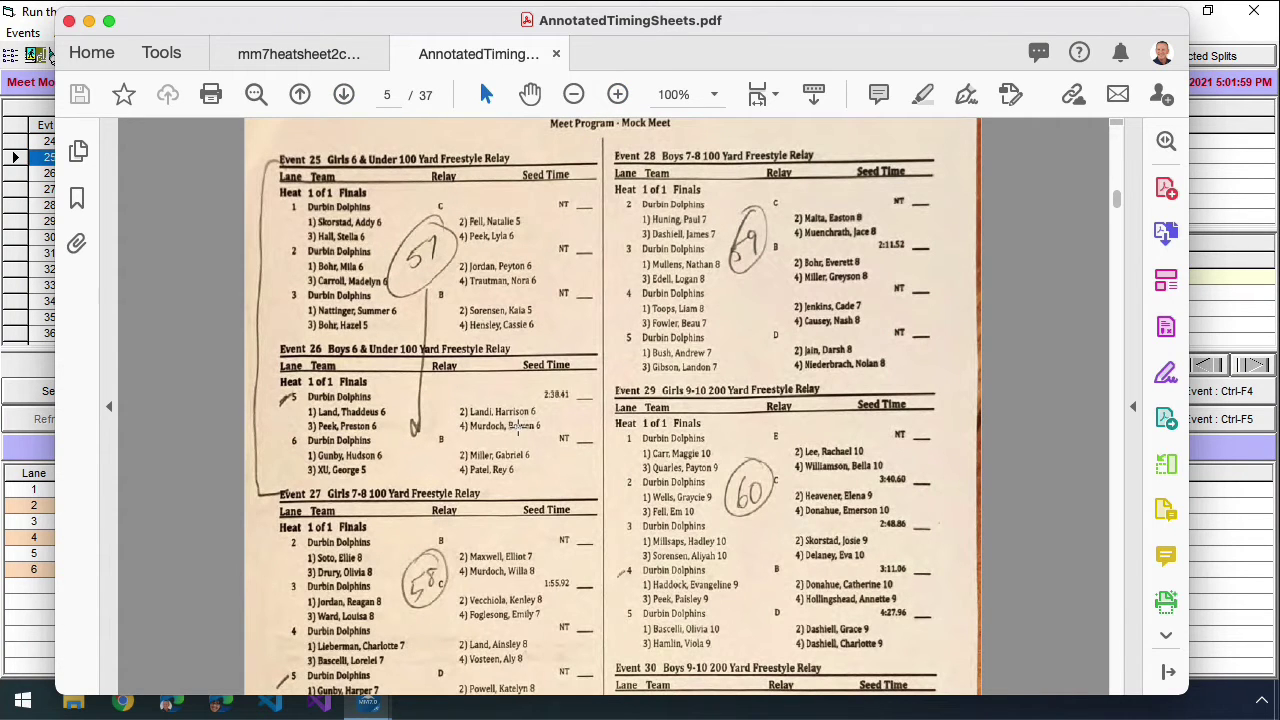
{"action": "scroll", "coordinate": [518, 427], "scroll_direction": "up", "scroll_amount": 8}
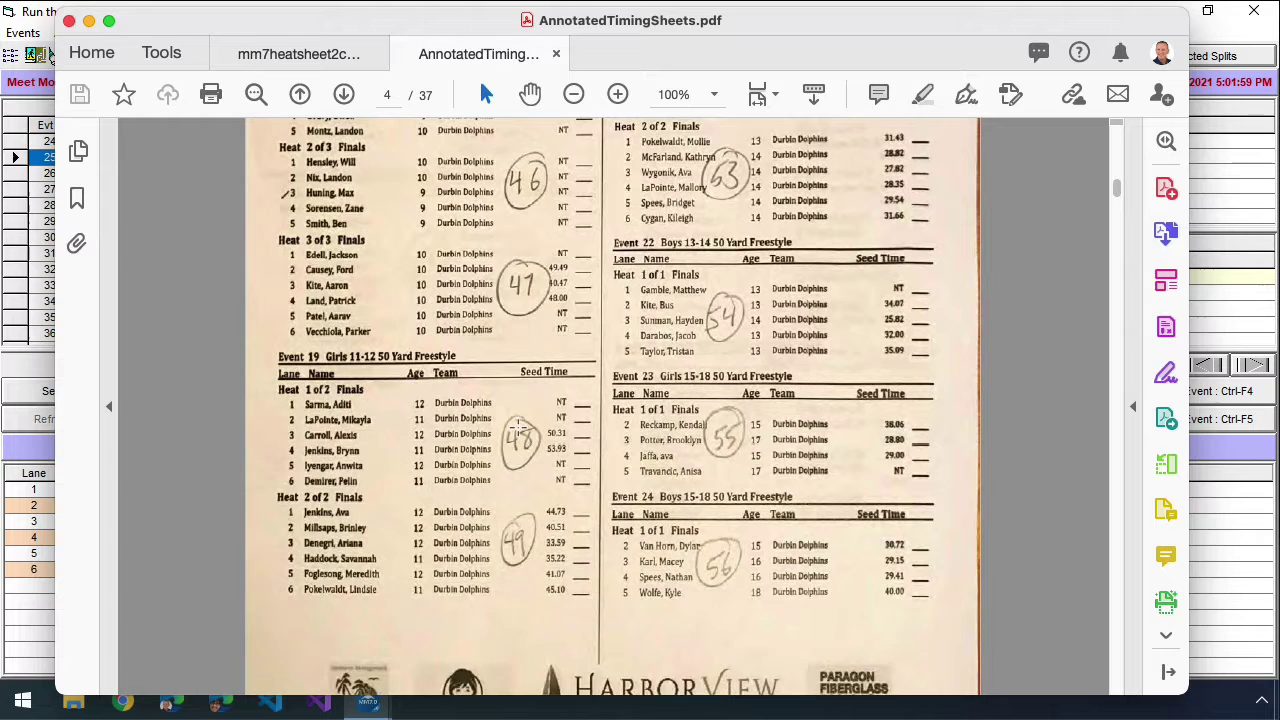
{"action": "scroll", "coordinate": [518, 427], "scroll_direction": "up", "scroll_amount": 2}
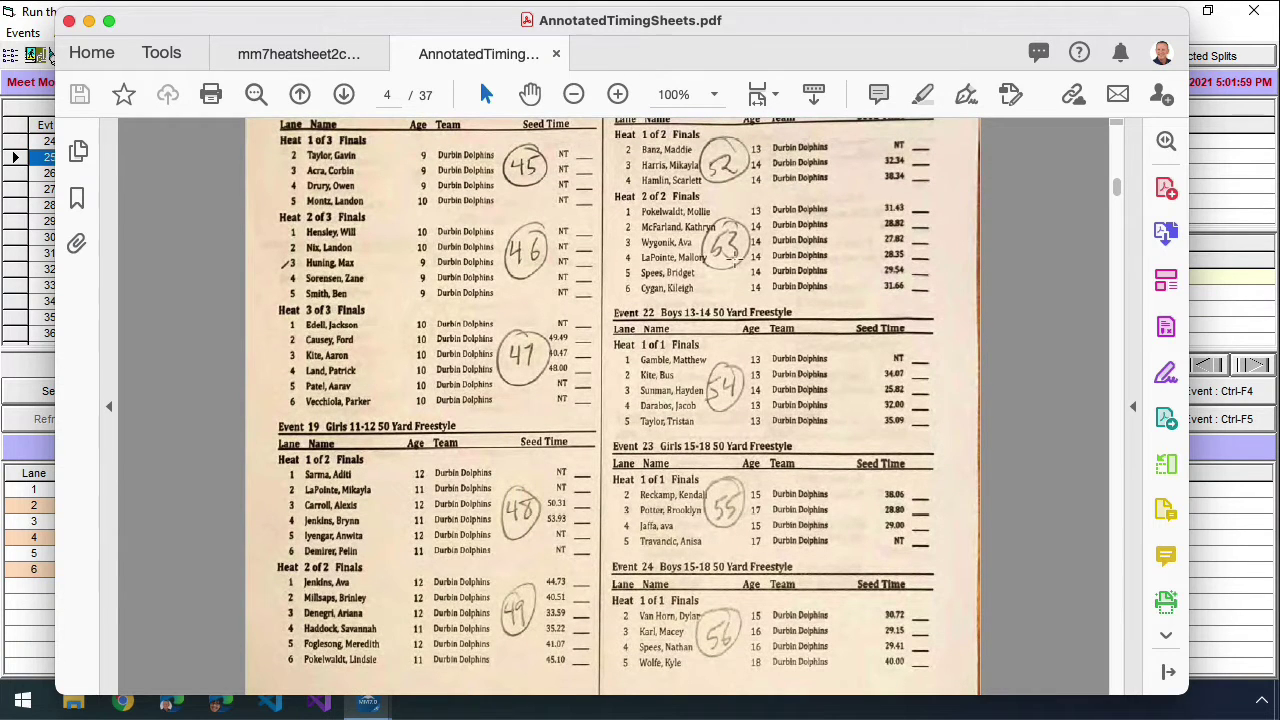
{"action": "scroll", "coordinate": [733, 240], "scroll_direction": "up", "scroll_amount": 1}
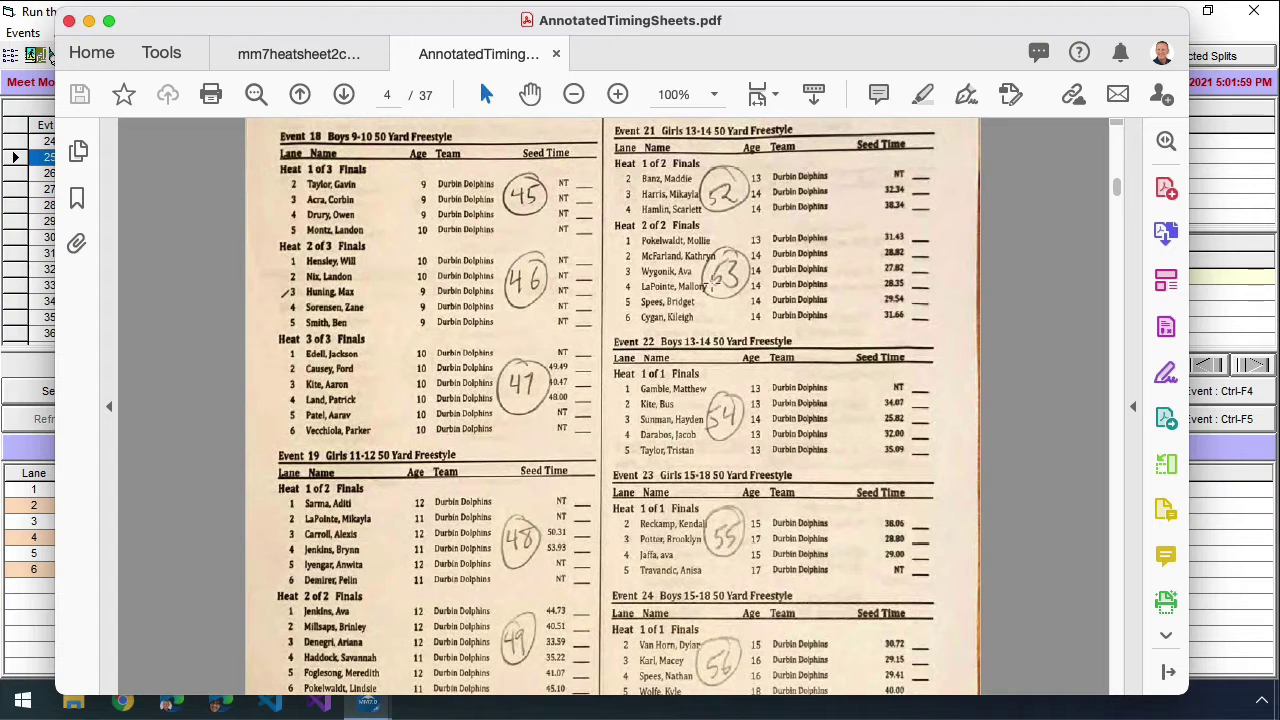
{"action": "scroll", "coordinate": [749, 553], "scroll_direction": "down", "scroll_amount": 3}
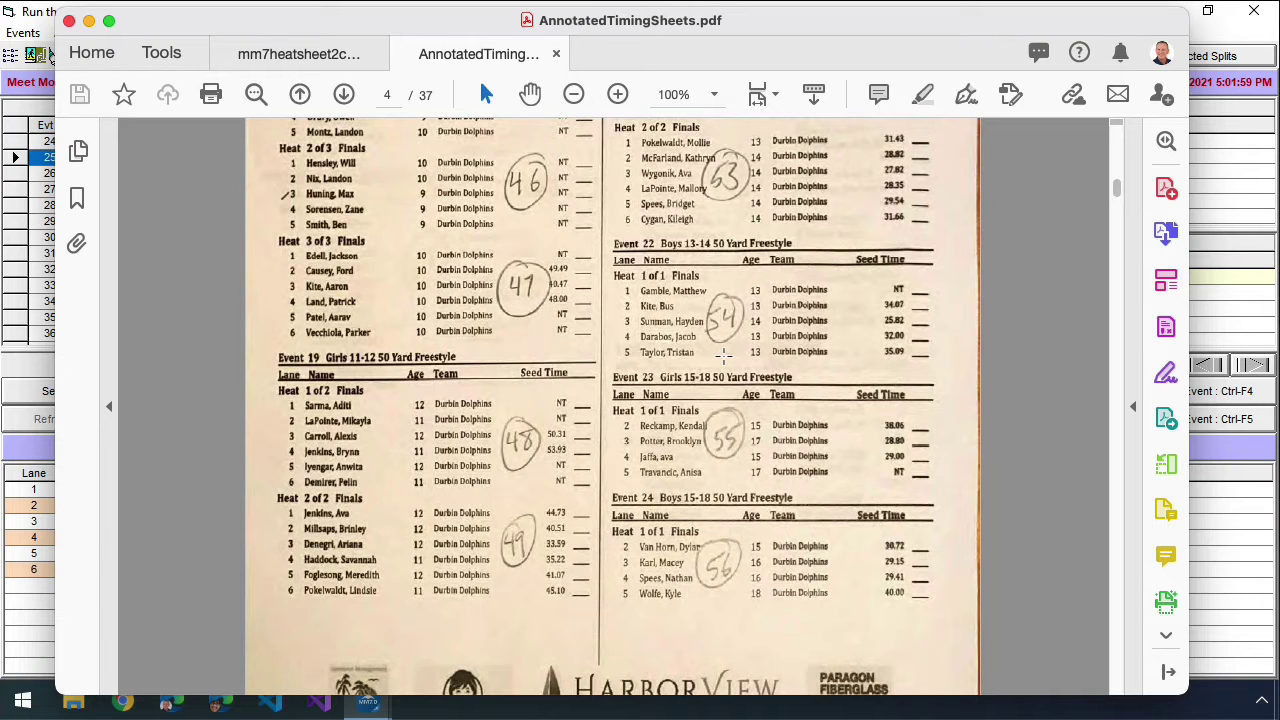
{"action": "scroll", "coordinate": [722, 385], "scroll_direction": "down", "scroll_amount": 10}
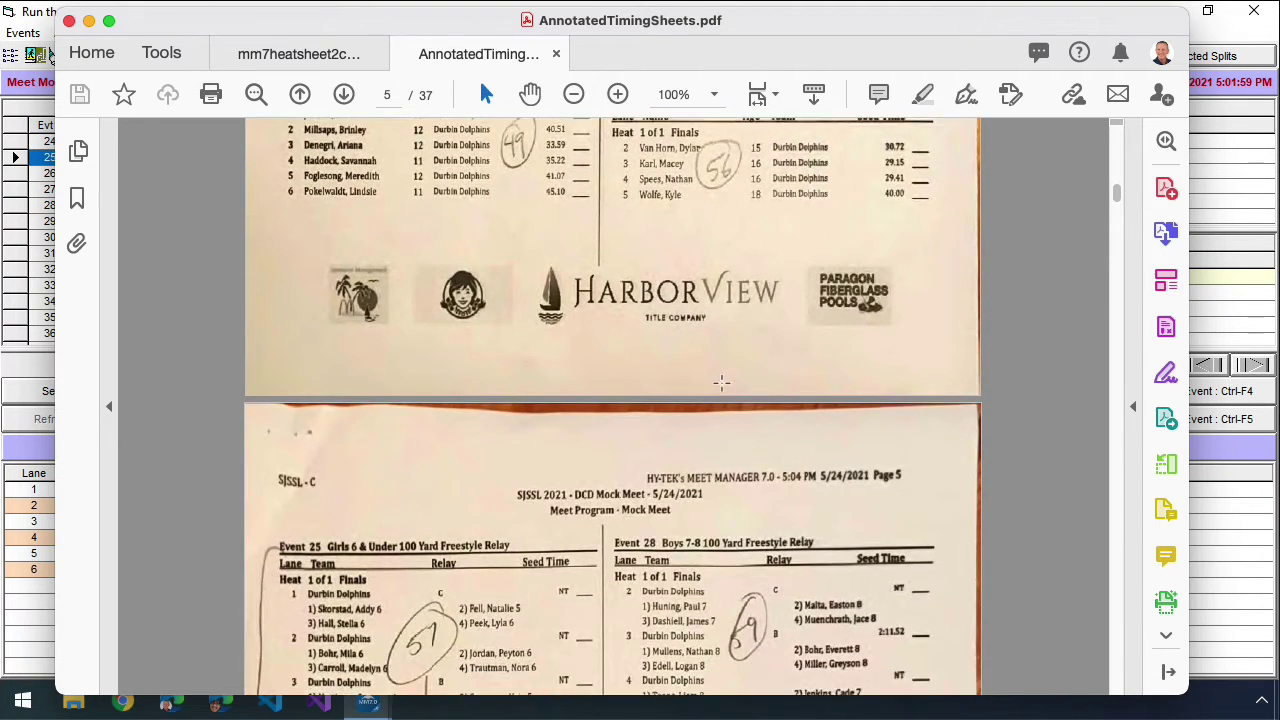
- Scroll page 5 down until Events 25–27 and the race 57 bracket are fully visible
{"action": "scroll", "coordinate": [722, 385], "scroll_direction": "down", "scroll_amount": 4}
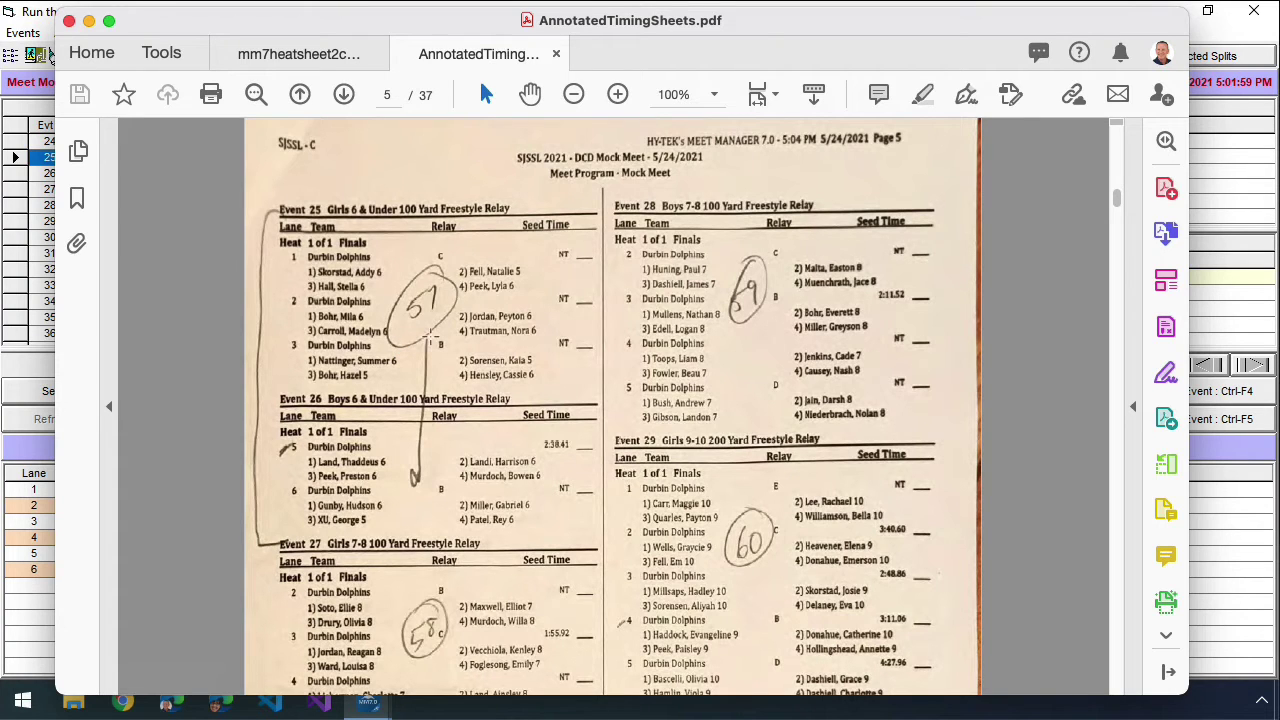
{"action": "scroll", "coordinate": [454, 324], "scroll_direction": "down", "scroll_amount": 1}
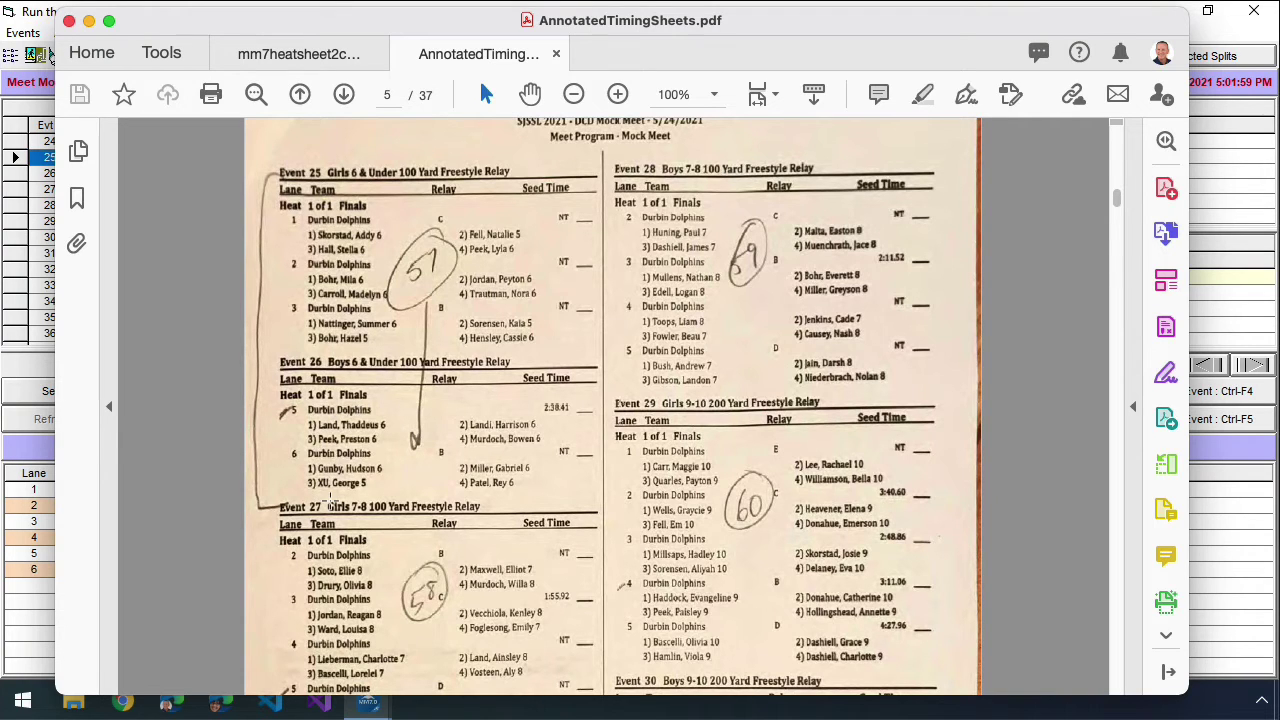
{"action": "scroll", "coordinate": [405, 498], "scroll_direction": "down", "scroll_amount": 1}
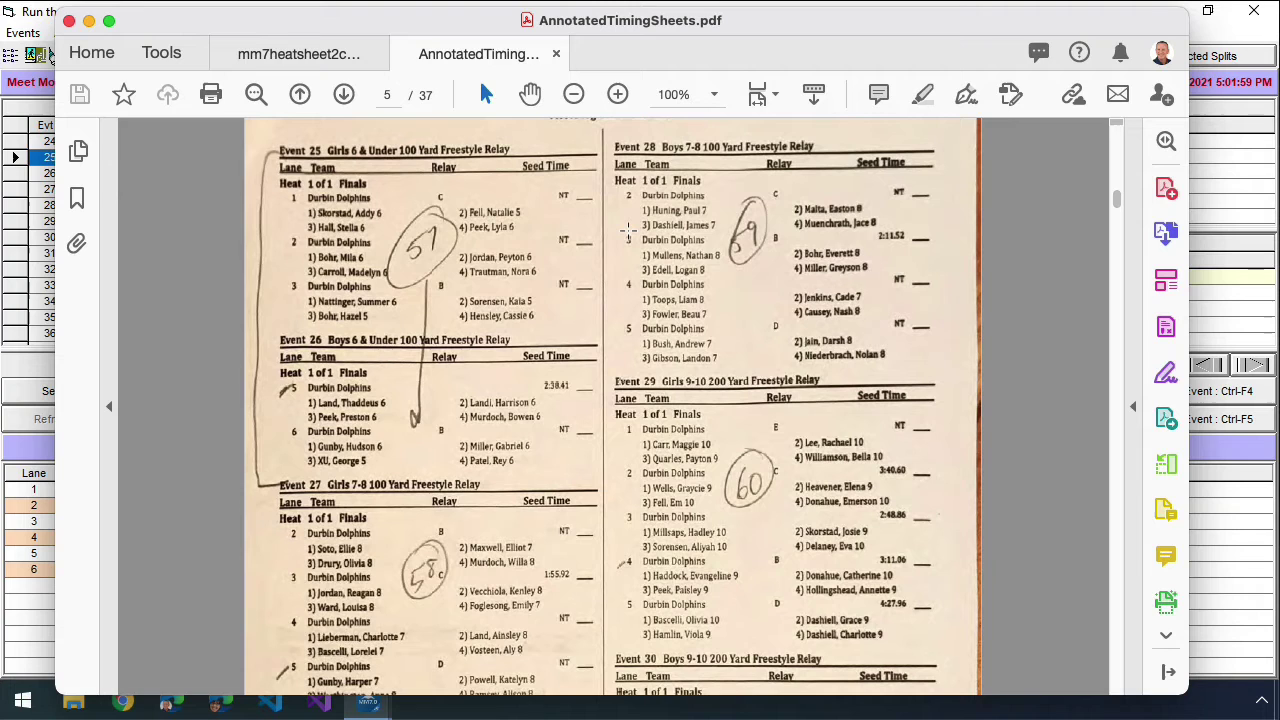
- Bring Meet Manager's Run the Meet screen for Event 25 back in front of the PDF
{"action": "left_click", "coordinate": [1202, 42]}
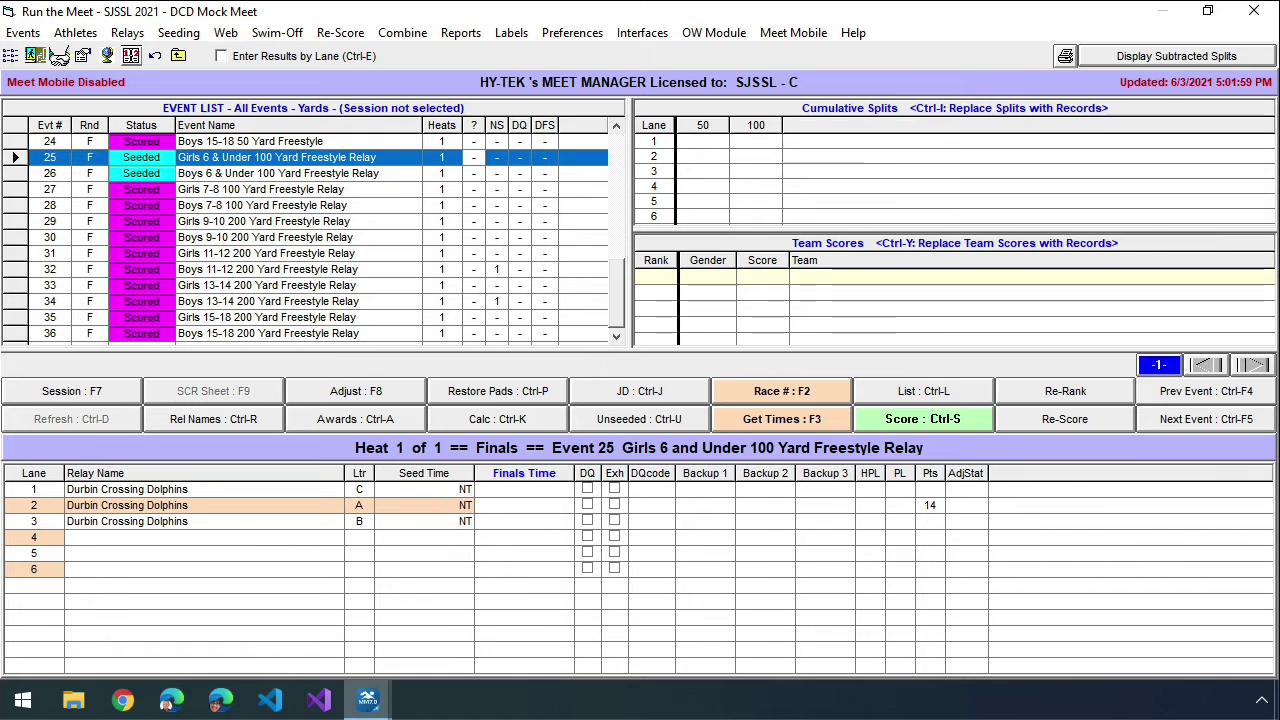
{"action": "key", "text": "alt+Tab"}
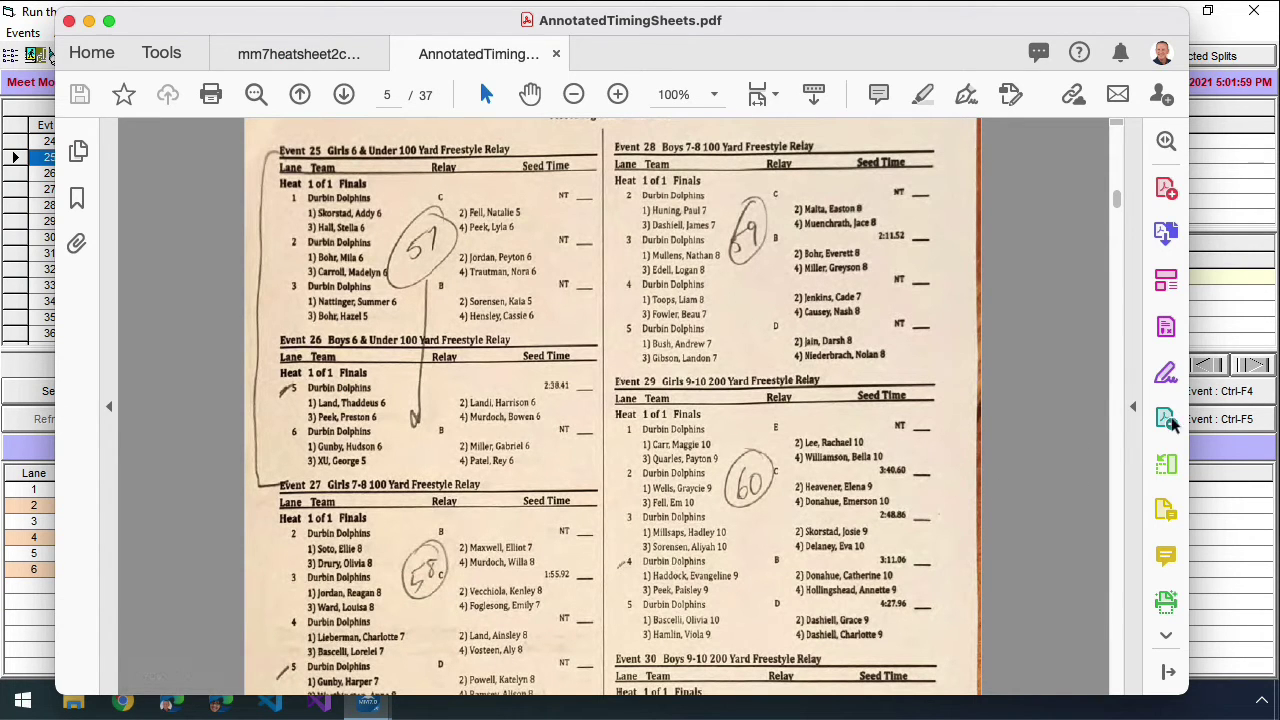
{"action": "mouse_move", "coordinate": [368, 700]}
{"action": "left_click", "coordinate": [1010, 660]}
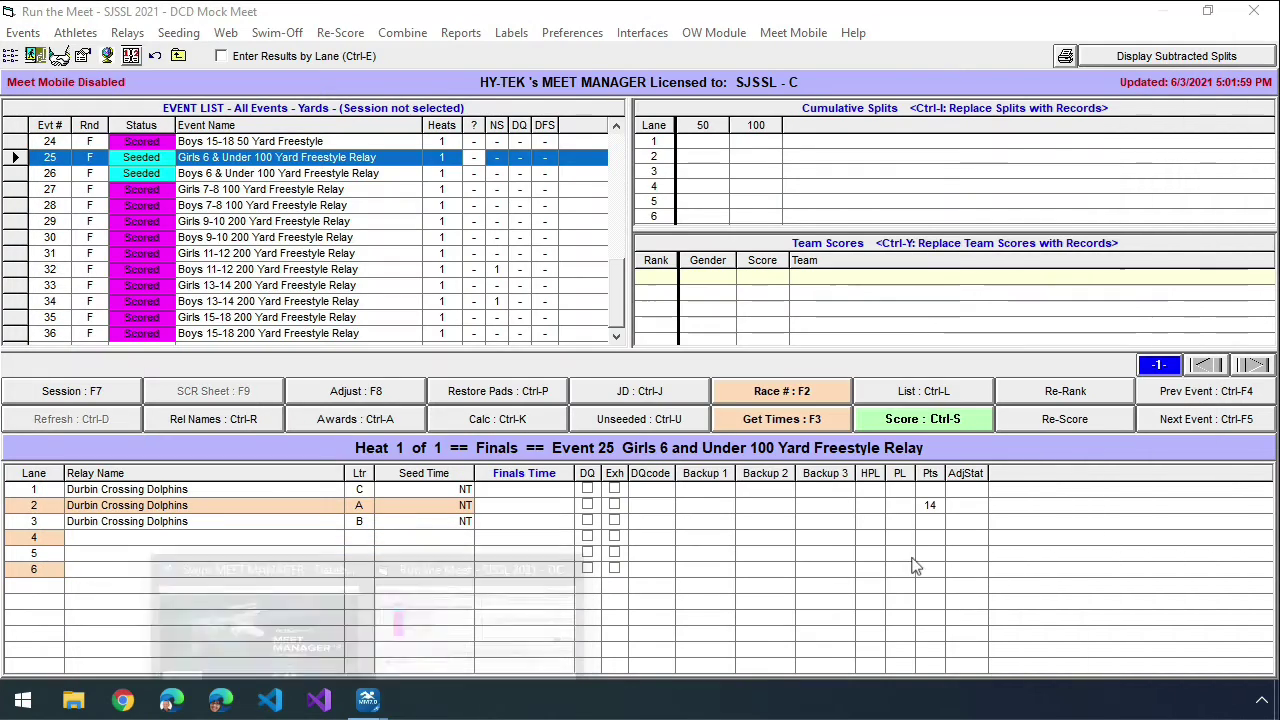
- Load race 57's times (3:24.55, 2:15.45, 3:53.04) into Event 25 and accept the download
{"action": "left_click", "coordinate": [786, 395]}
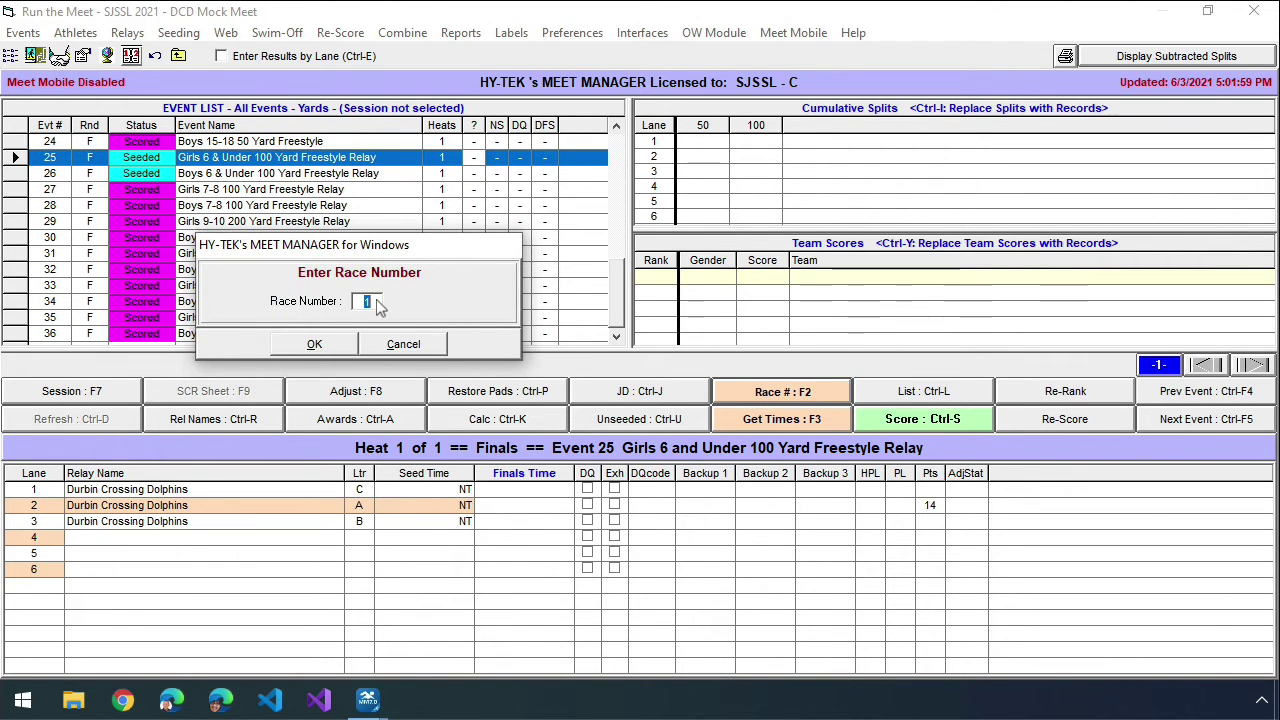
{"action": "type", "text": "57"}
{"action": "left_click", "coordinate": [343, 345]}
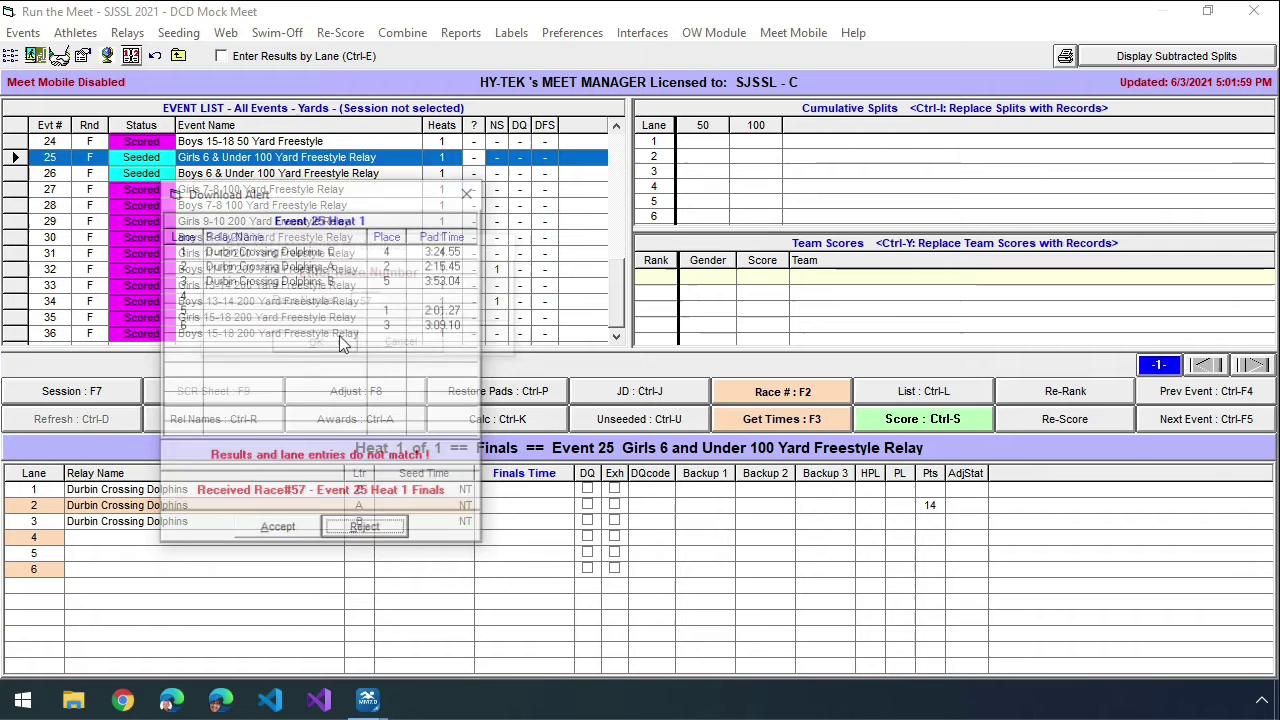
{"action": "left_click_drag", "start_coordinate": [371, 187], "coordinate": [655, 148]}
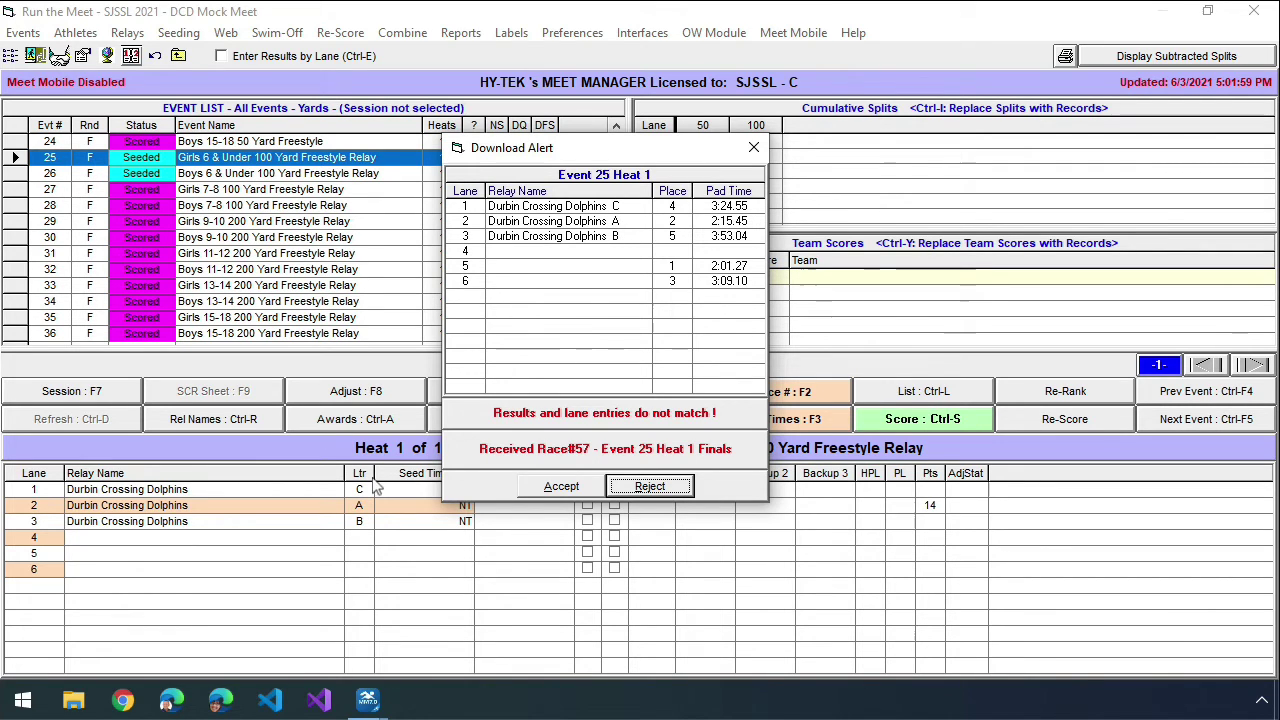
{"action": "left_click", "coordinate": [556, 487]}
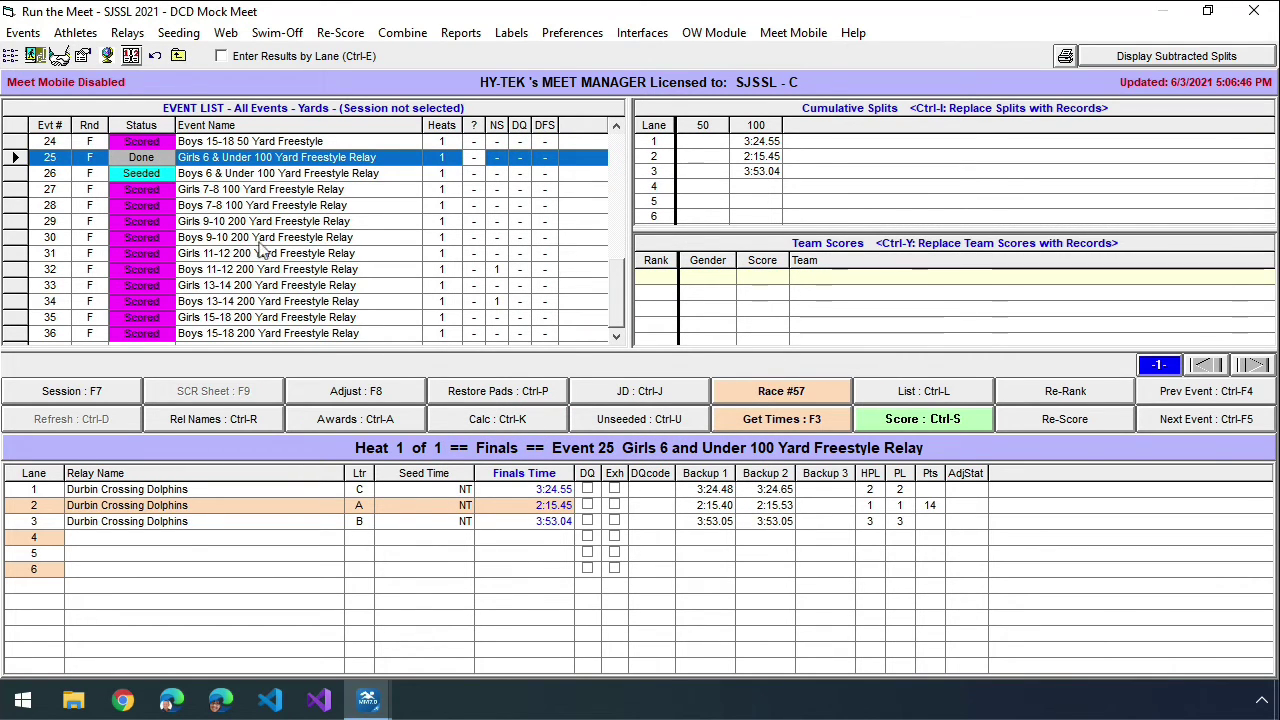
- Import race 57 into Event 26, confirming reuse, so lanes 5–6 get 2:01.27 and 3:09.10
{"action": "left_click", "coordinate": [213, 173]}
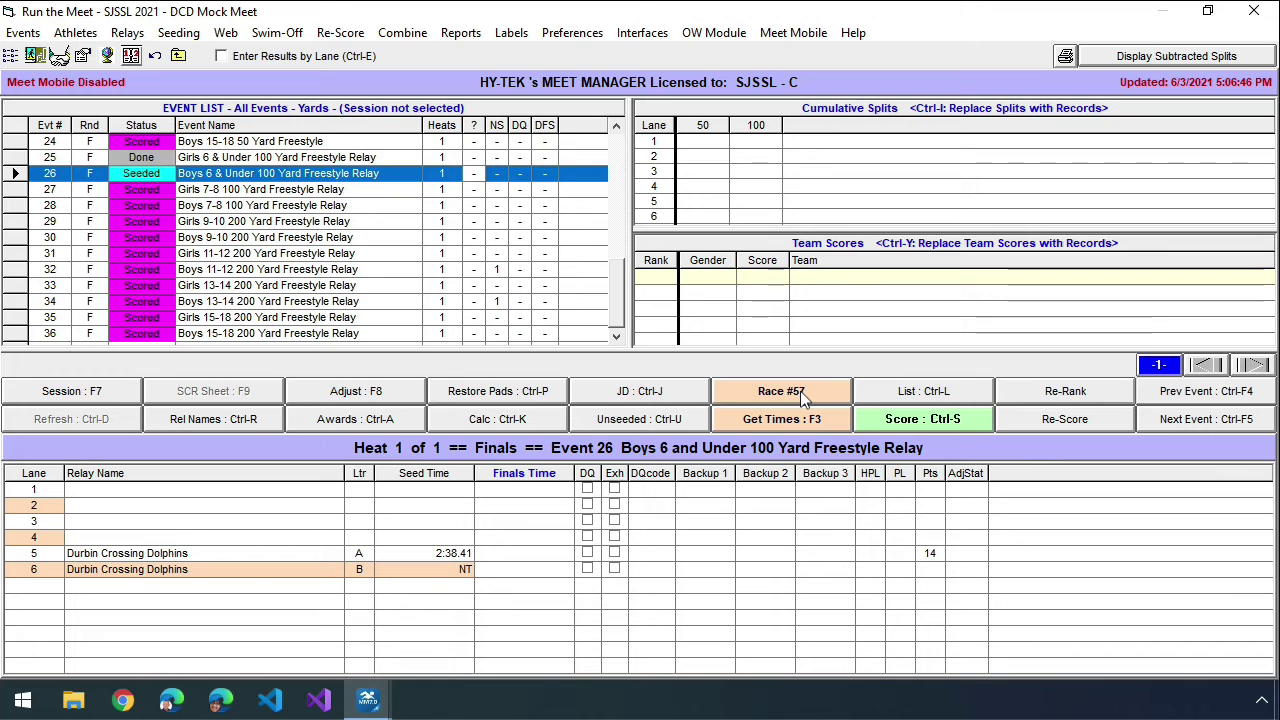
{"action": "left_click", "coordinate": [795, 391]}
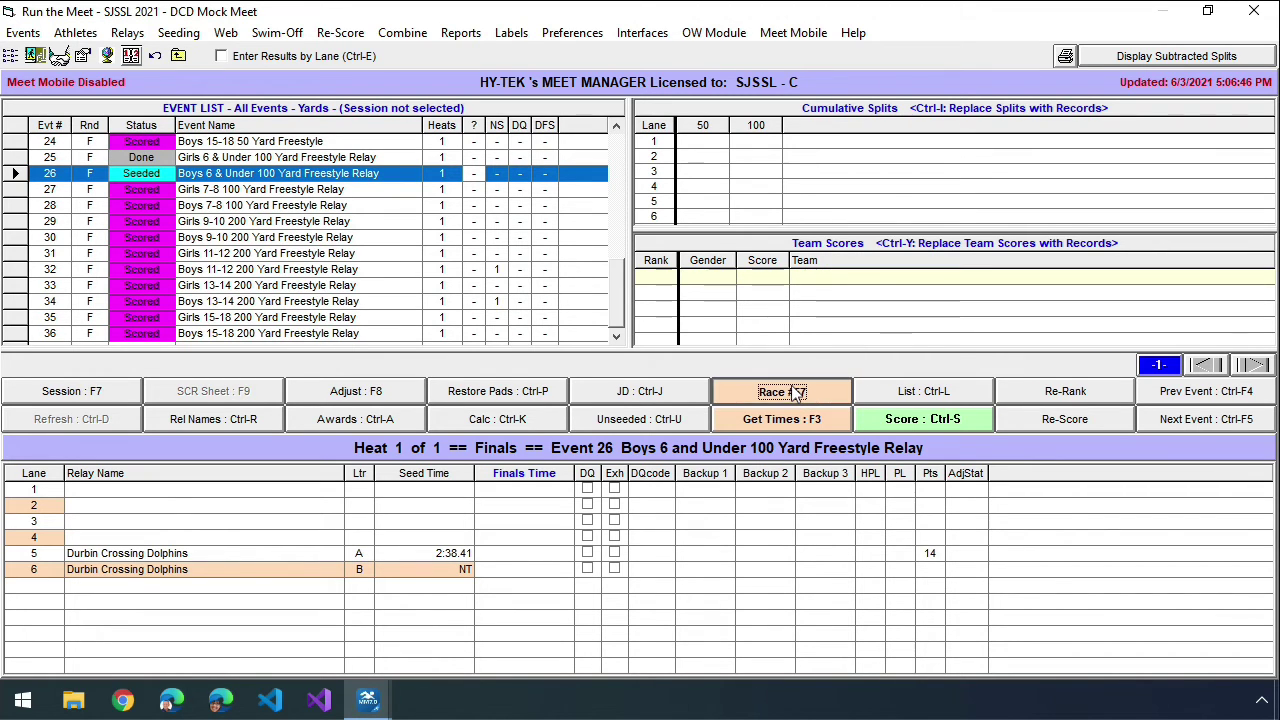
{"action": "type", "text": "57"}
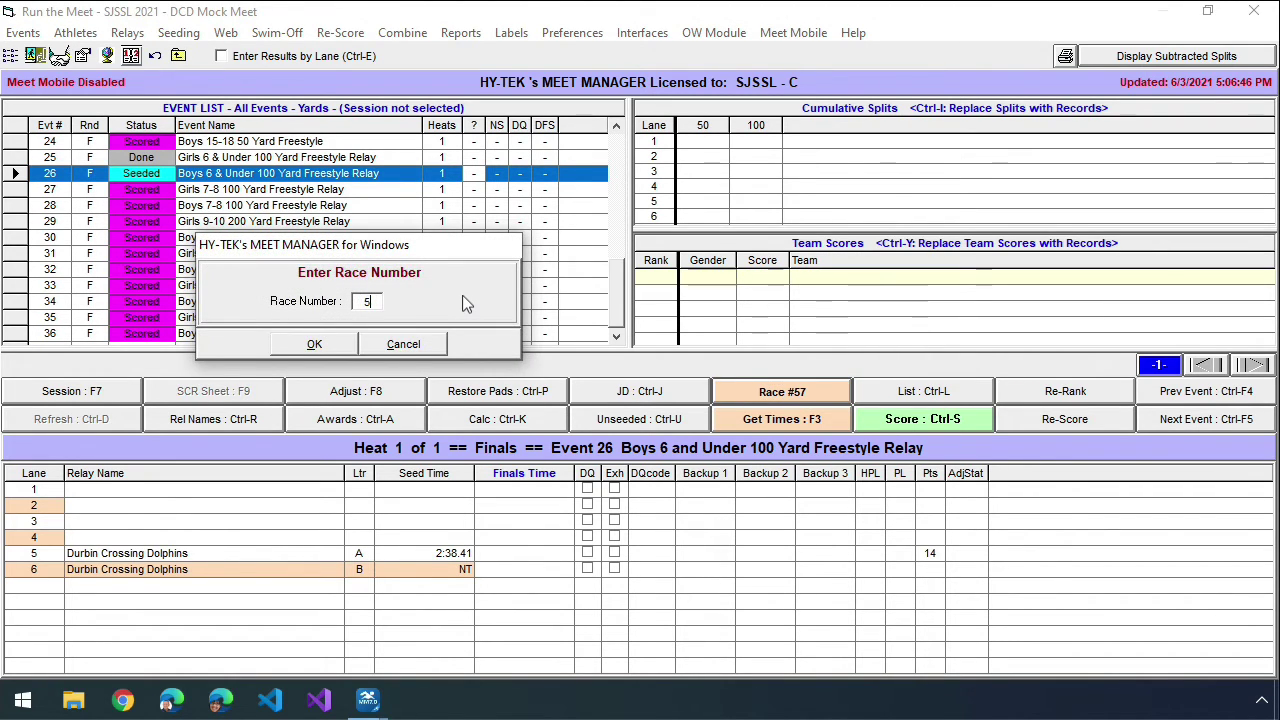
{"action": "left_click", "coordinate": [317, 341]}
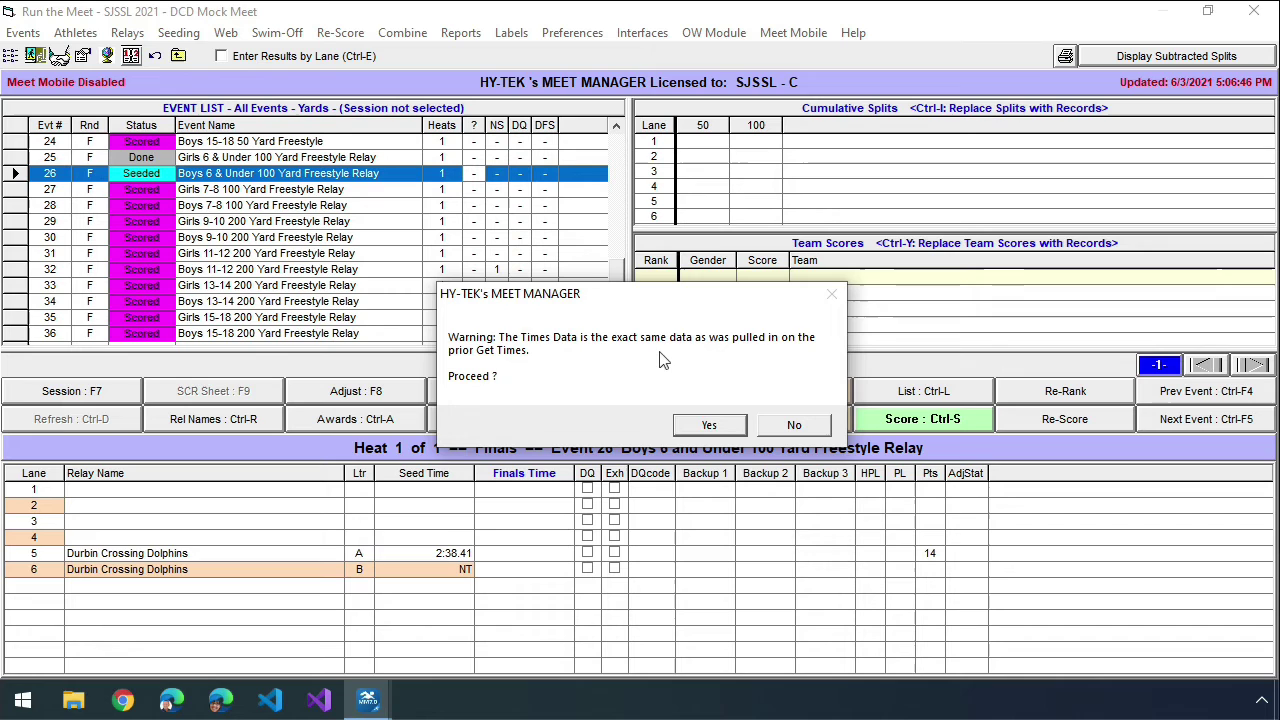
{"action": "left_click", "coordinate": [709, 426]}
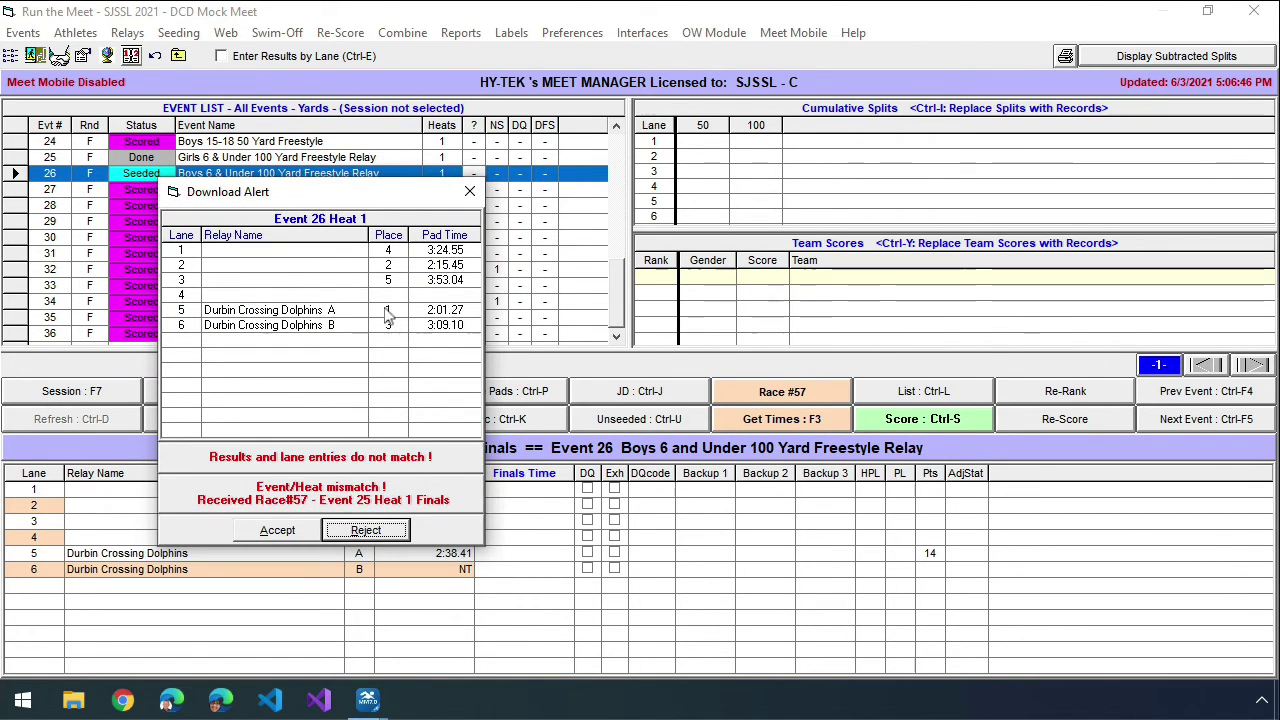
{"action": "left_click", "coordinate": [285, 530]}
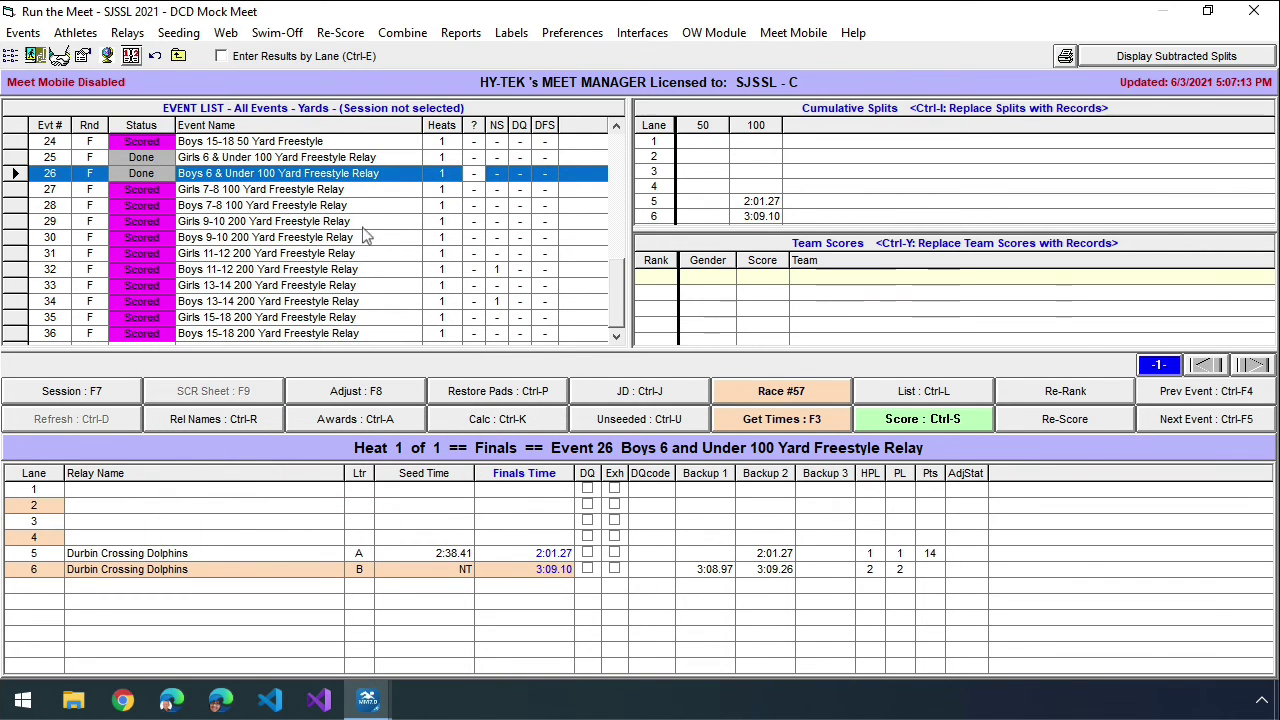
{"action": "left_click", "coordinate": [341, 157]}
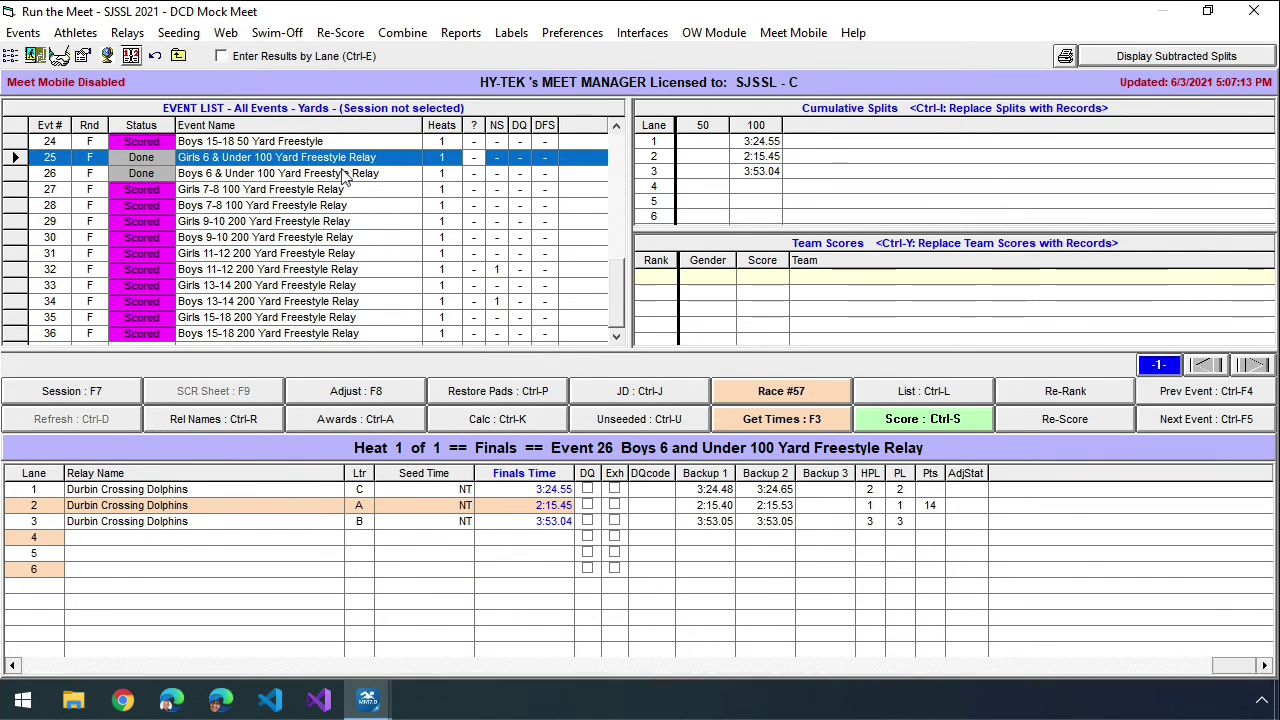
{"action": "left_click", "coordinate": [343, 174]}
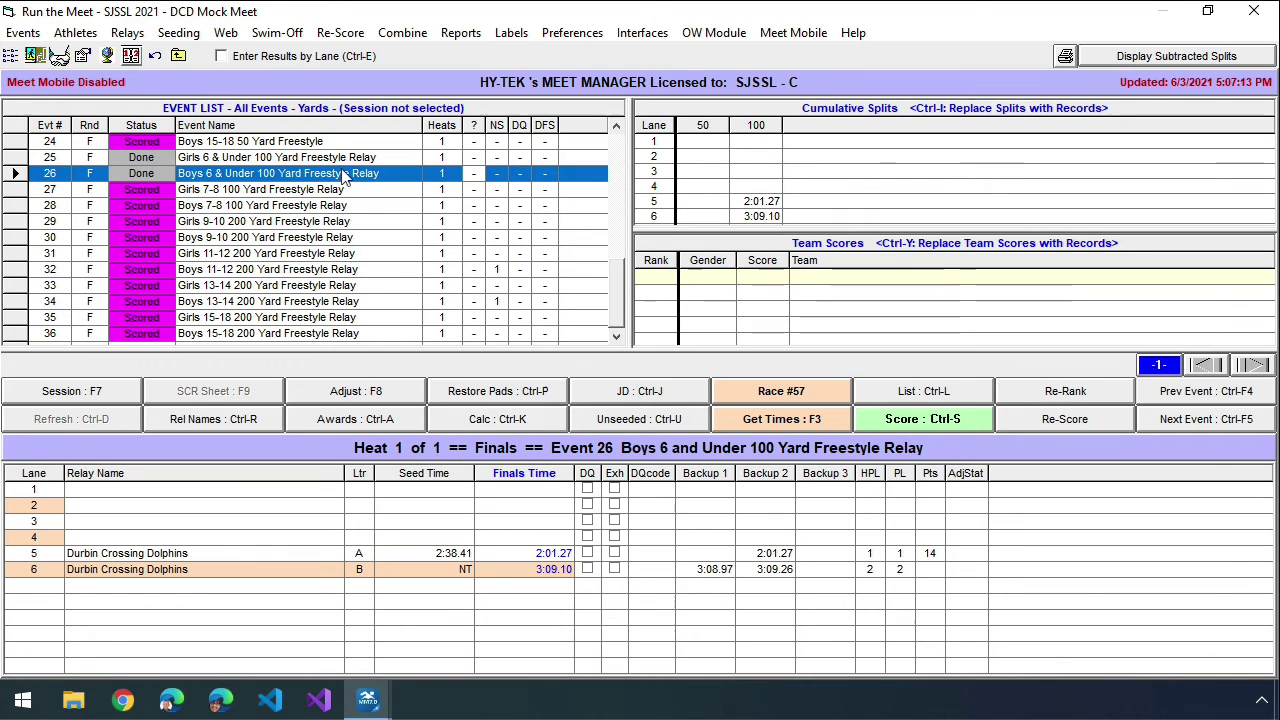